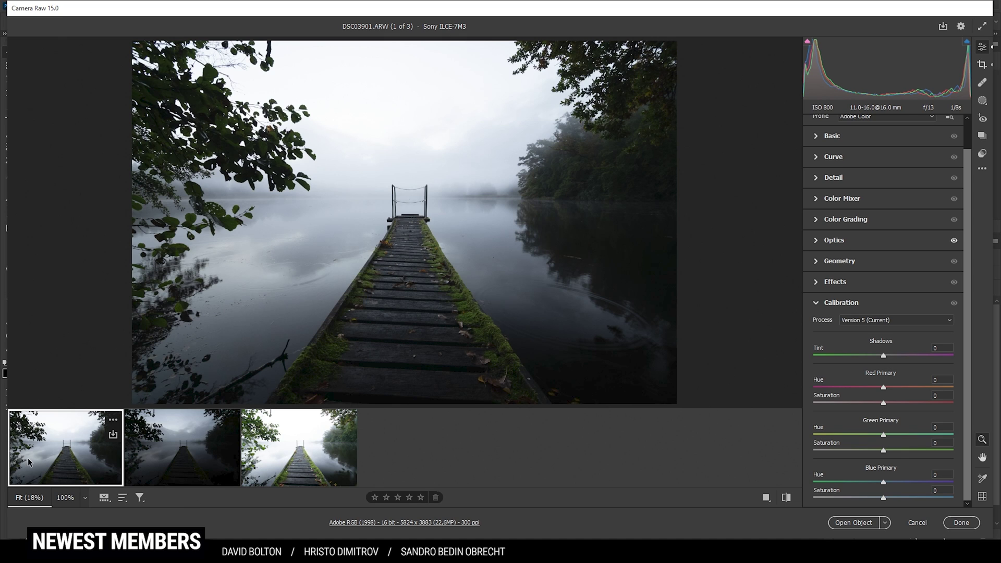
Review the two other exposures and set the first exposure's profile to Adobe Landscape.
left_click(166, 469)
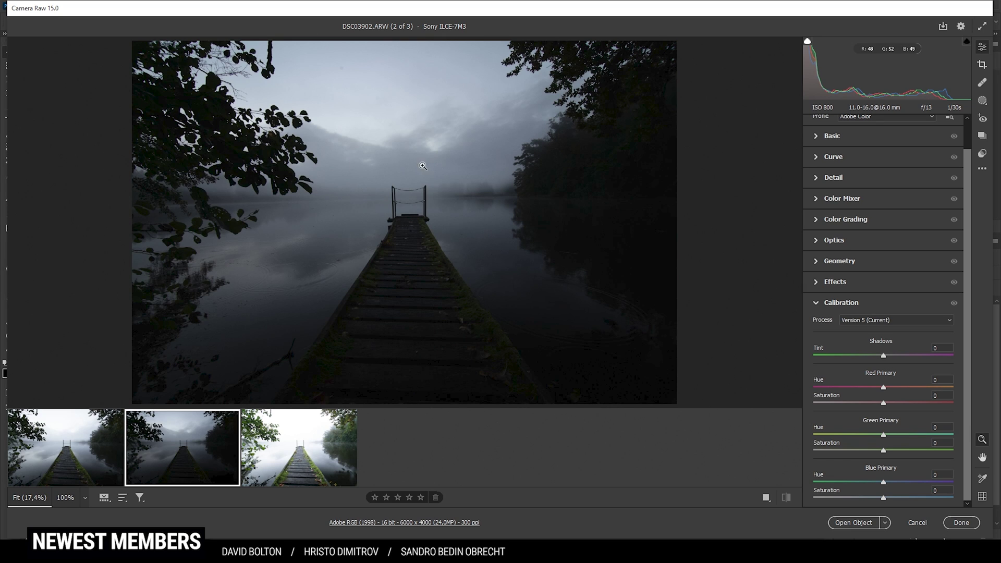
left_click(305, 457)
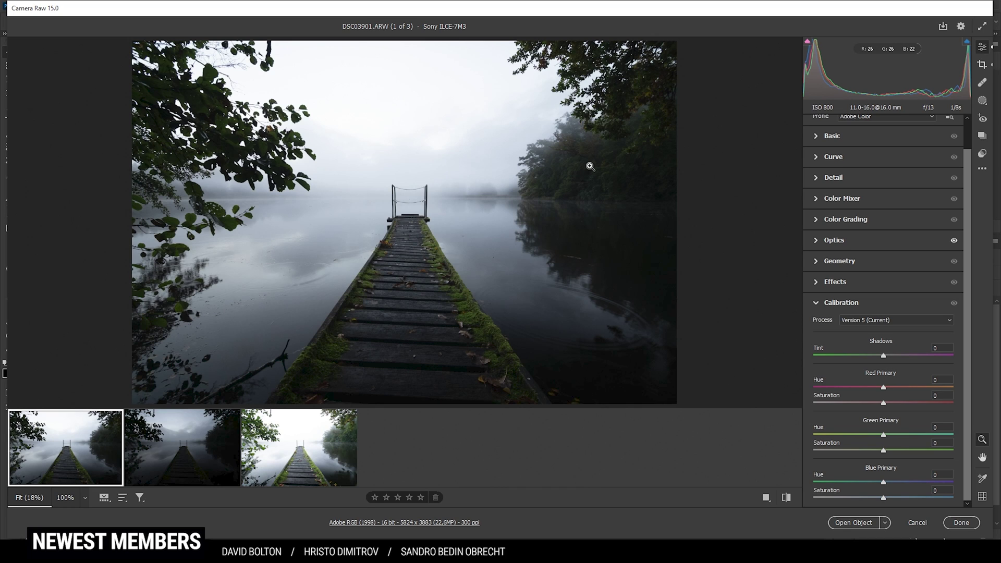
scroll(703, 160, "up", 1)
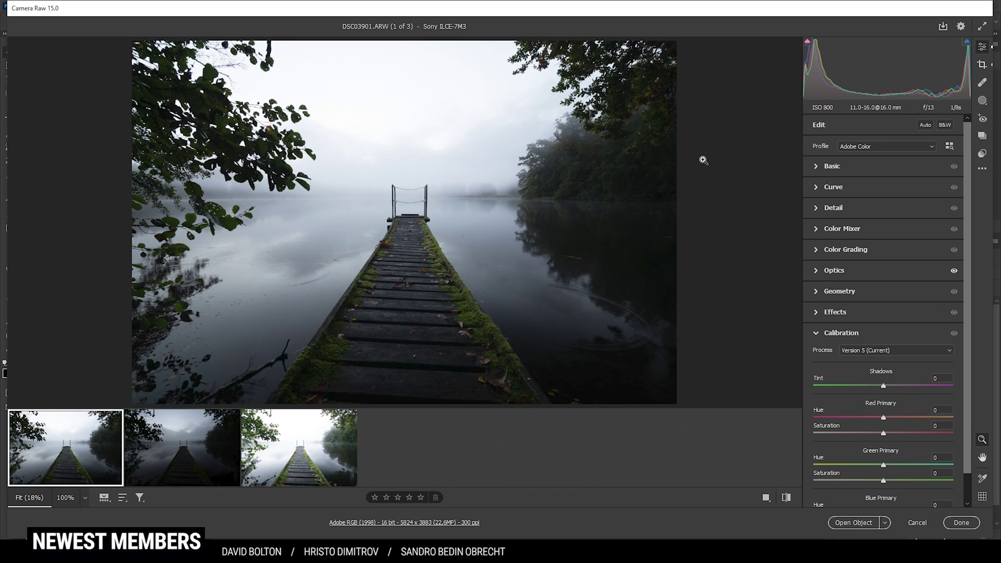
left_click(846, 145)
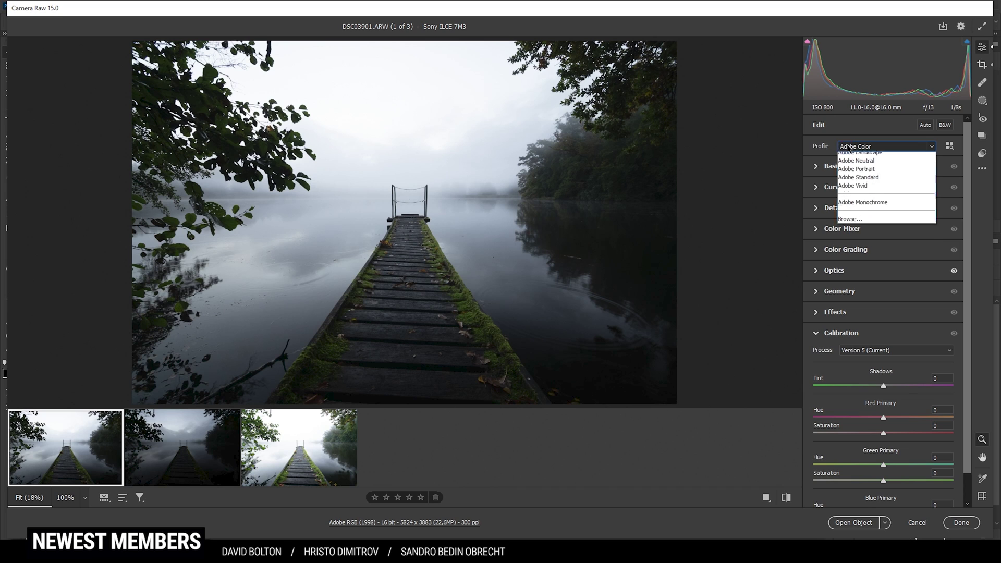
left_click(853, 166)
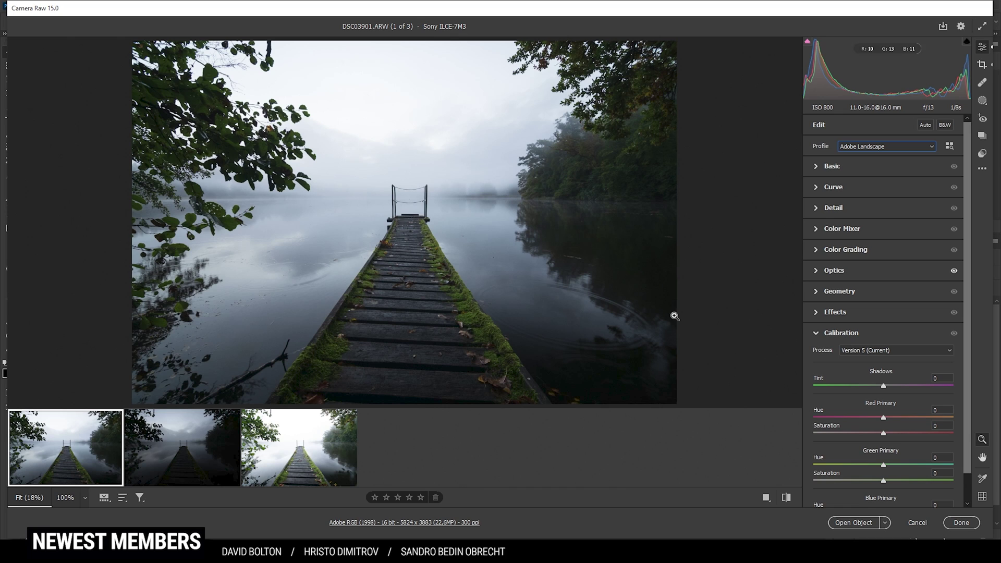
In the Basic adjustments, set temperature to 6350, texture to +4, clarity to +6 and vibrance to +4.
left_click(815, 168)
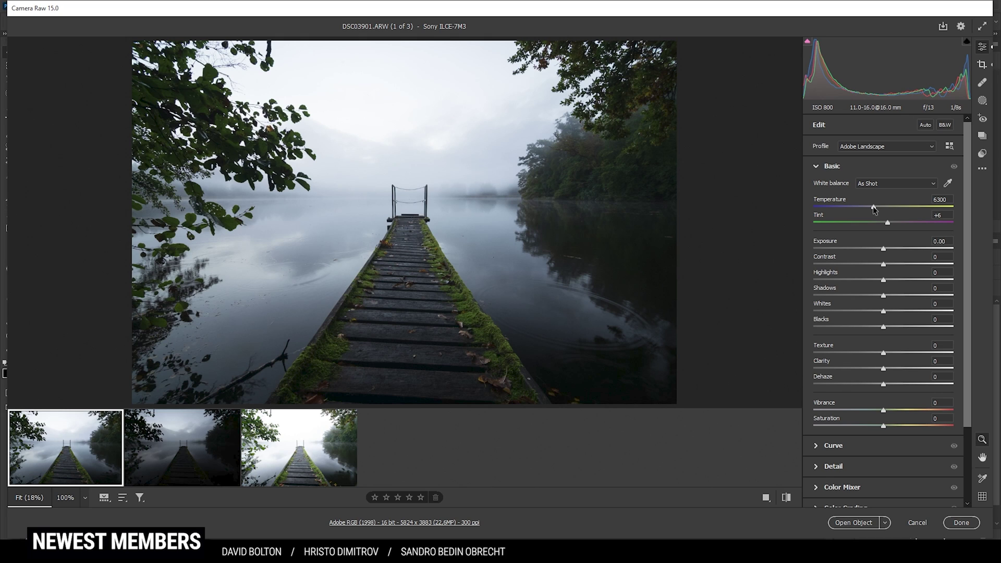
left_click_drag(874, 209, 875, 210)
left_click_drag(883, 353, 887, 371)
left_click_drag(883, 410, 886, 410)
Add a wide radial gradient mask over the pier and slightly raise its texture and clarity.
left_click(983, 101)
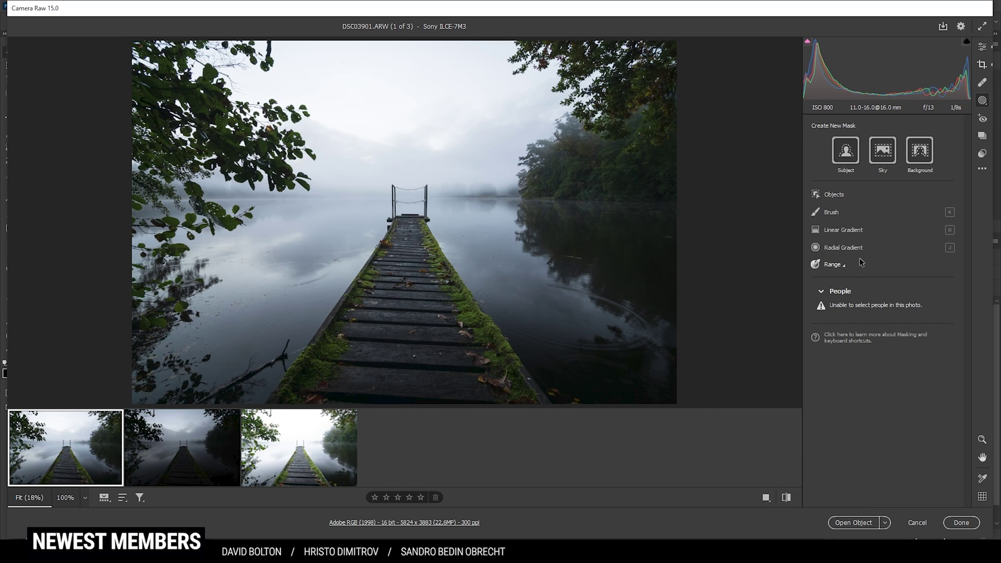
left_click(835, 248)
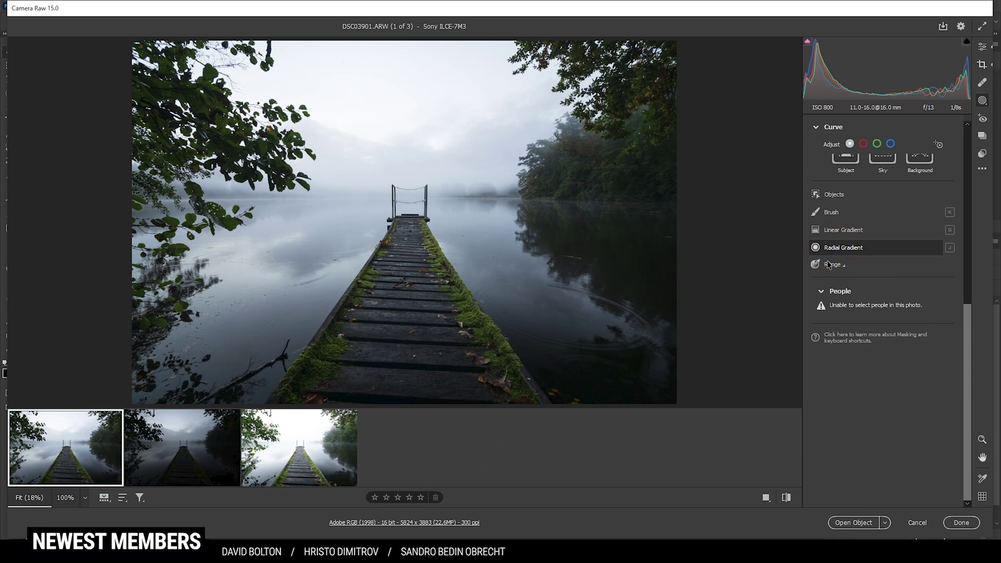
left_click_drag(383, 282, 427, 300)
scroll(861, 362, "down", 10)
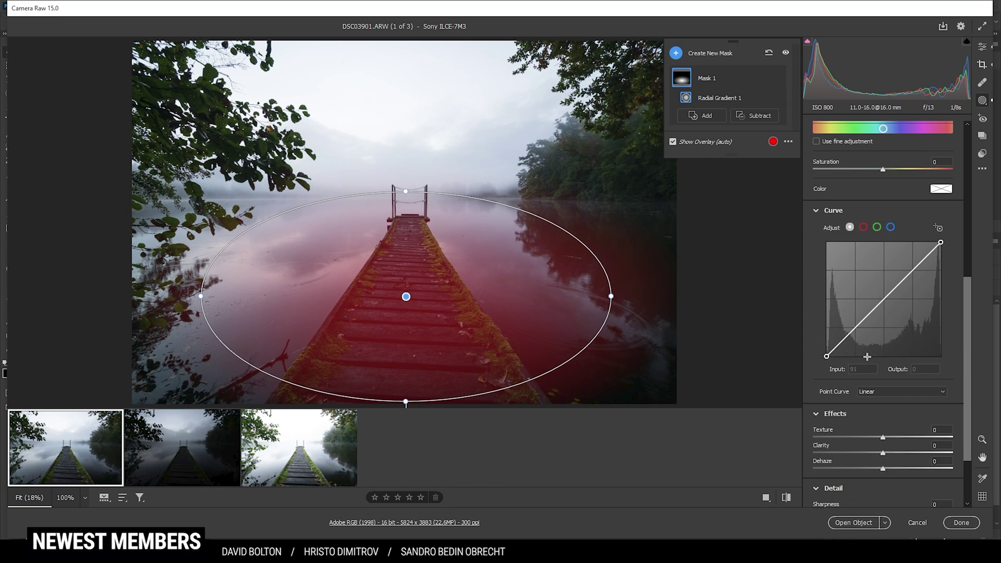
left_click_drag(883, 355, 894, 371)
left_click(982, 46)
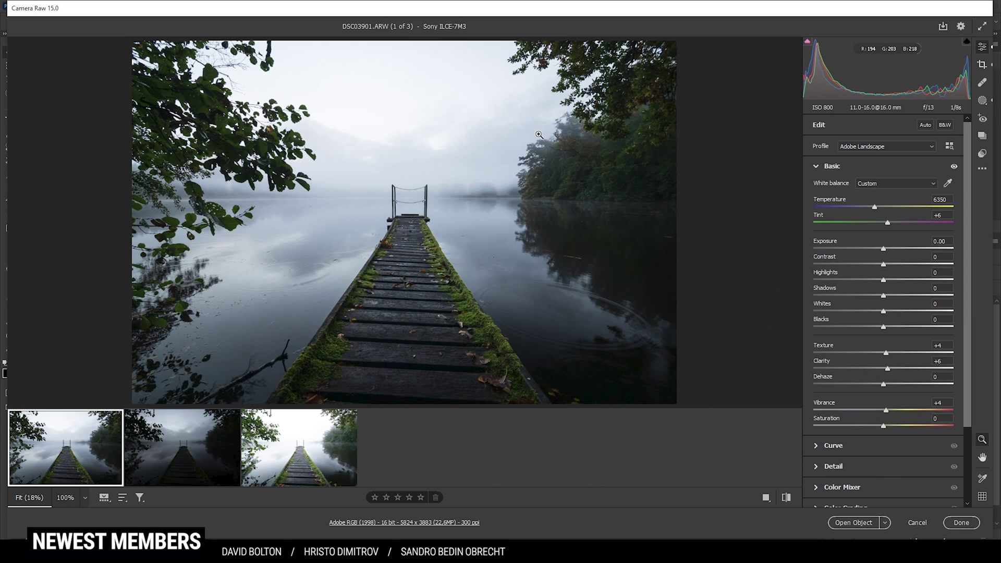
In the Color Mixer, lower the yellow saturation and slightly raise the green and blue saturation.
left_click_drag(966, 136, 968, 218)
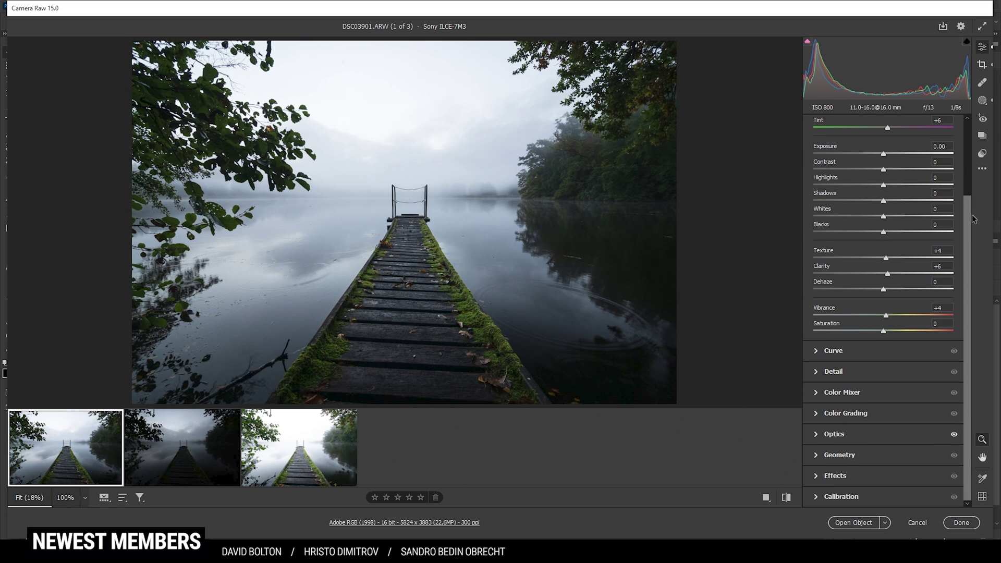
left_click(832, 394)
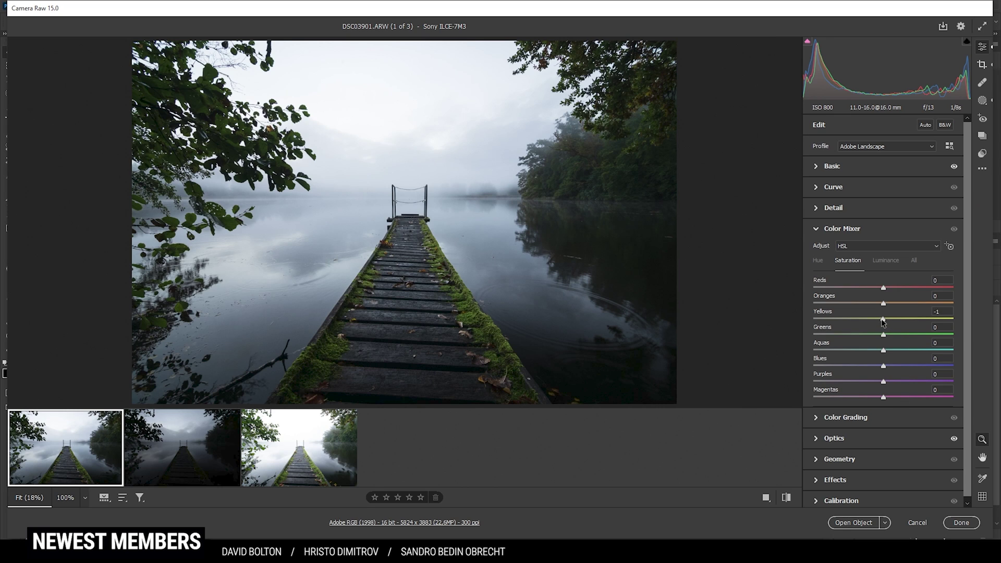
left_click_drag(881, 319, 868, 319)
left_click_drag(884, 337, 888, 339)
left_click_drag(891, 334, 894, 367)
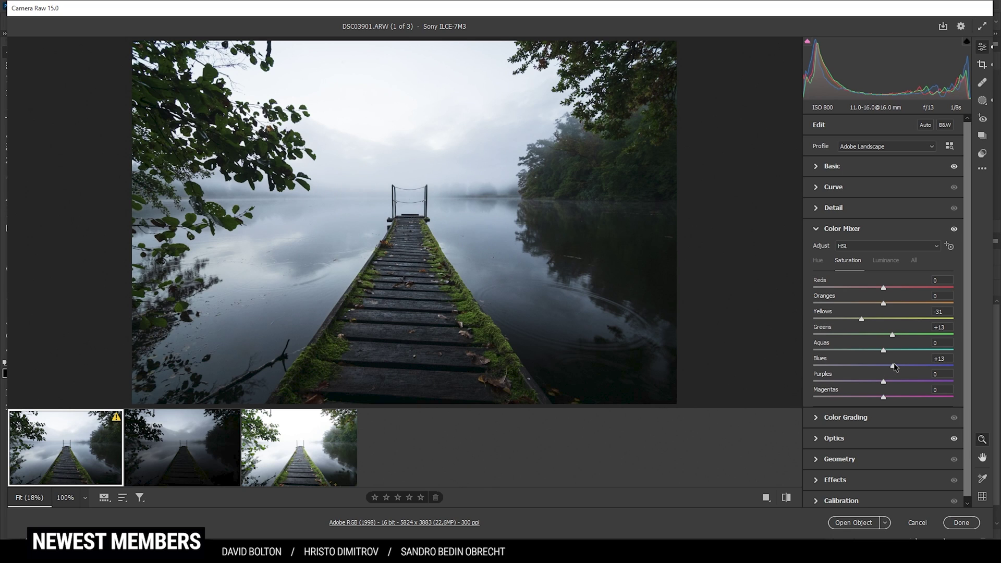
left_click(861, 229)
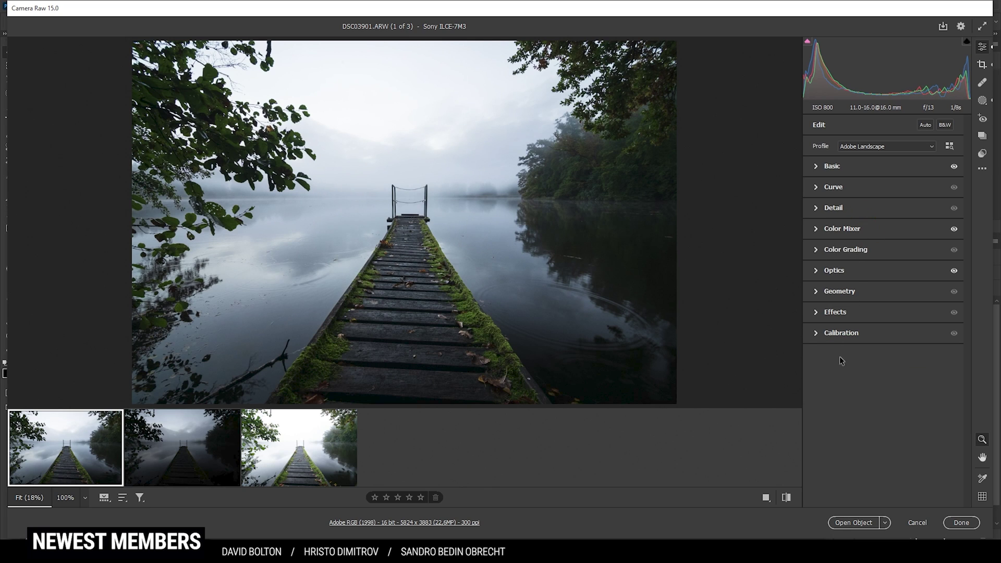
Calibrate the Blue Primary with a hue of -8 and a saturation of +6.
left_click(816, 334)
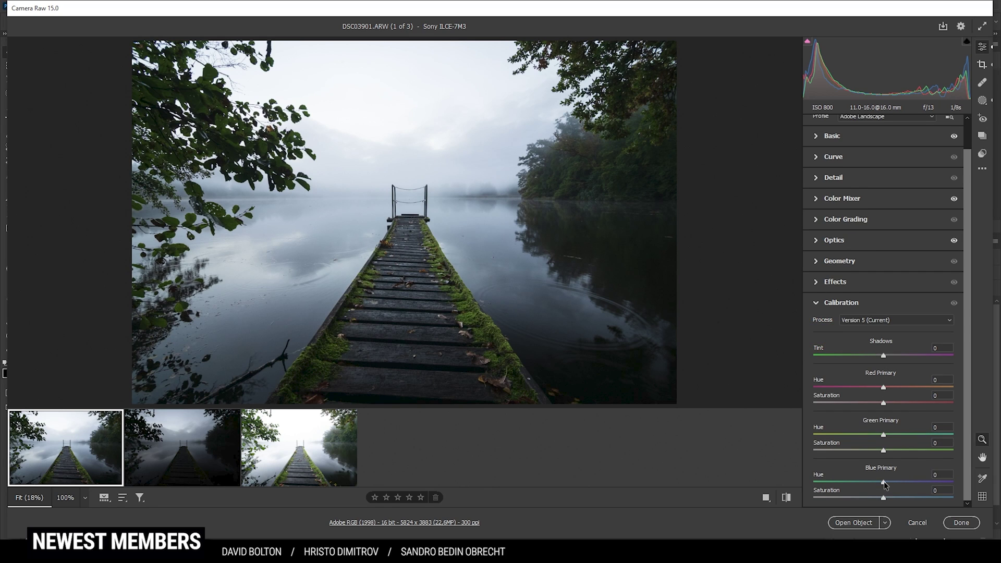
left_click_drag(884, 481, 881, 482)
left_click_drag(879, 484, 889, 499)
Compare the edited exposure with its original in the before and after views.
left_click(786, 497)
left_click(786, 497)
left_click(785, 499)
left_click(787, 498)
left_click(788, 501)
left_click(788, 501)
Synchronize all edit settings, including masking, across the three exposures and open them as smart objects.
left_click(314, 466, "shift")
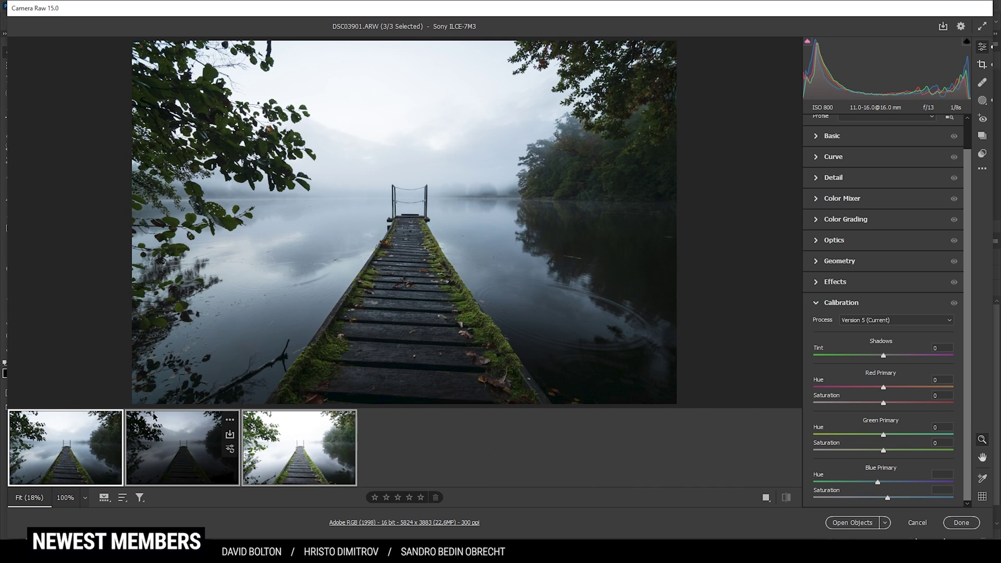
right_click(291, 461)
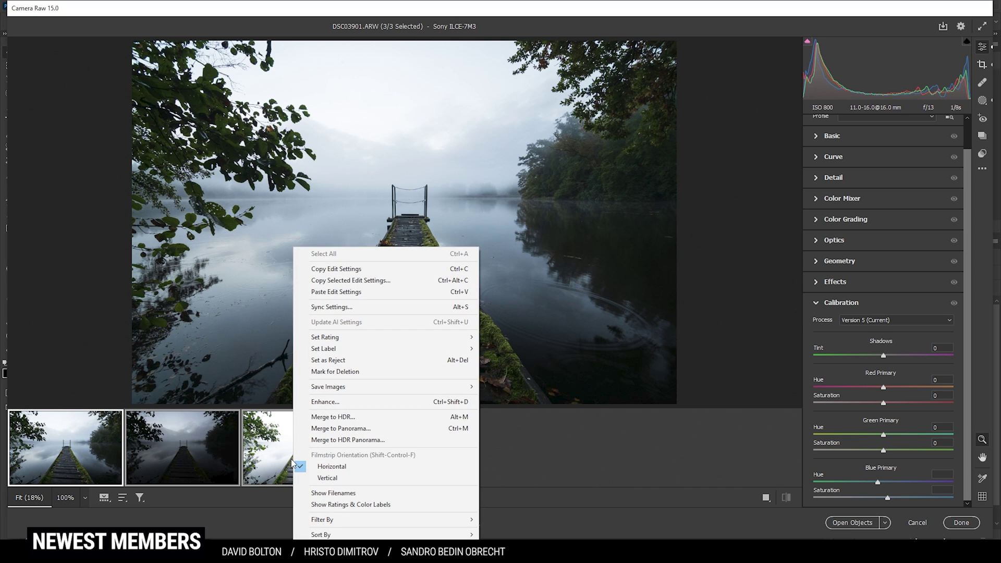
left_click(367, 307)
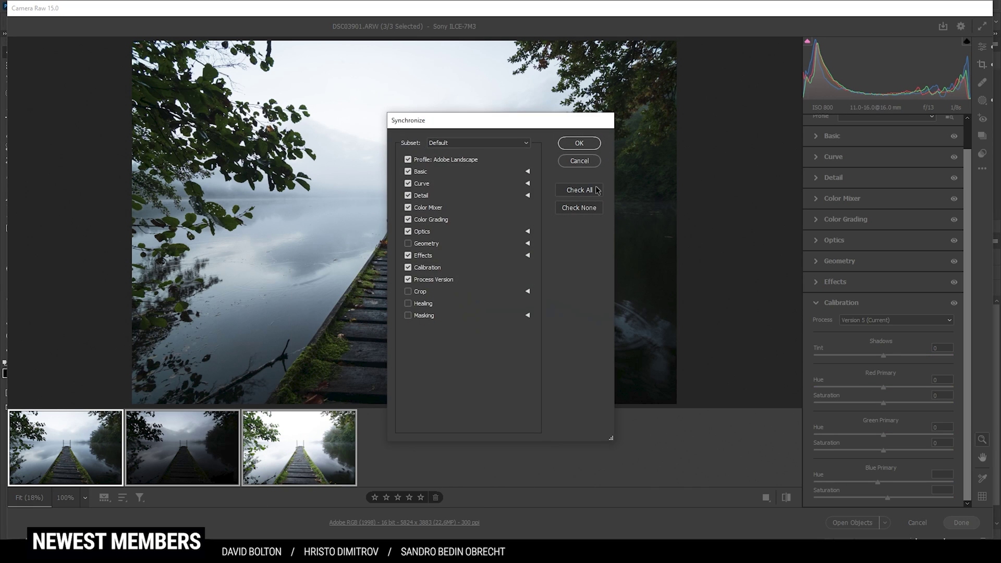
left_click(586, 189)
left_click(579, 143)
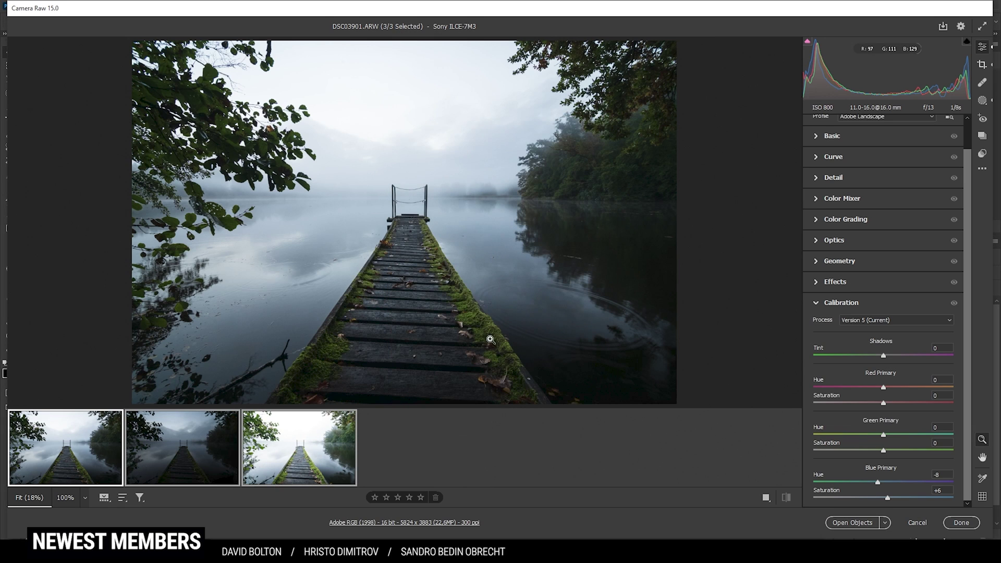
left_click(844, 523)
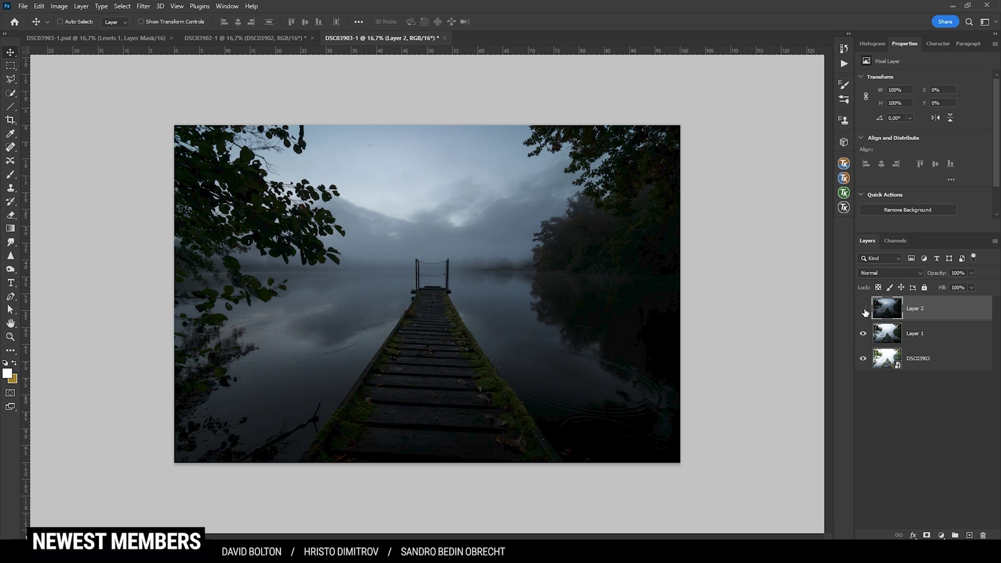
Hide Layer 2 and Layer 1, and add a white layer mask to Layer 1.
left_click(863, 309)
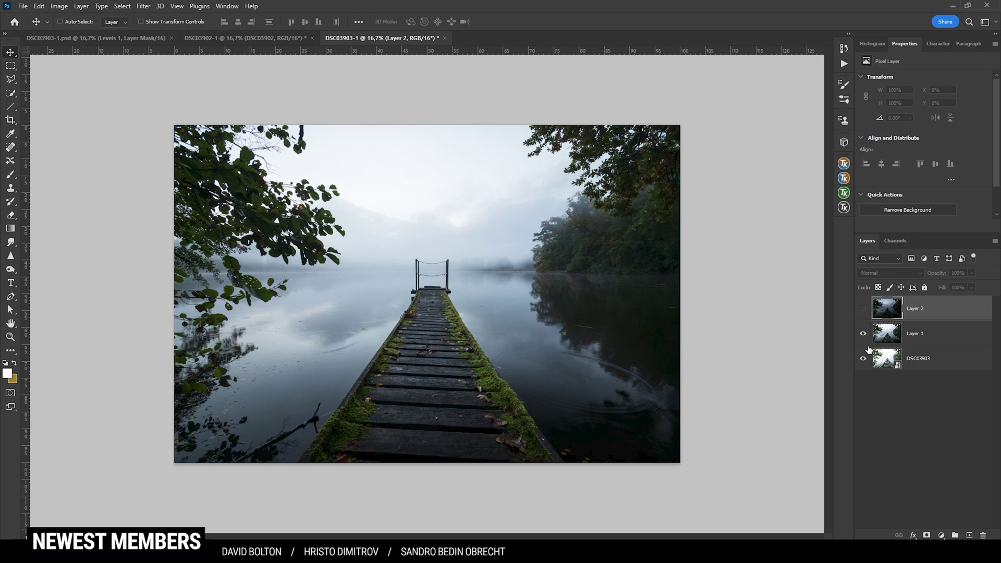
left_click(862, 334)
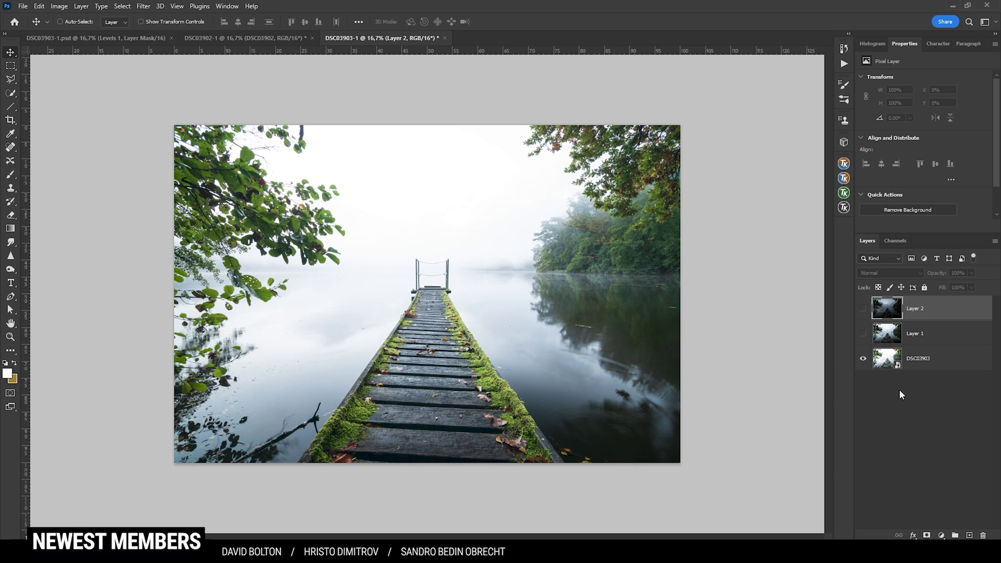
left_click(886, 339)
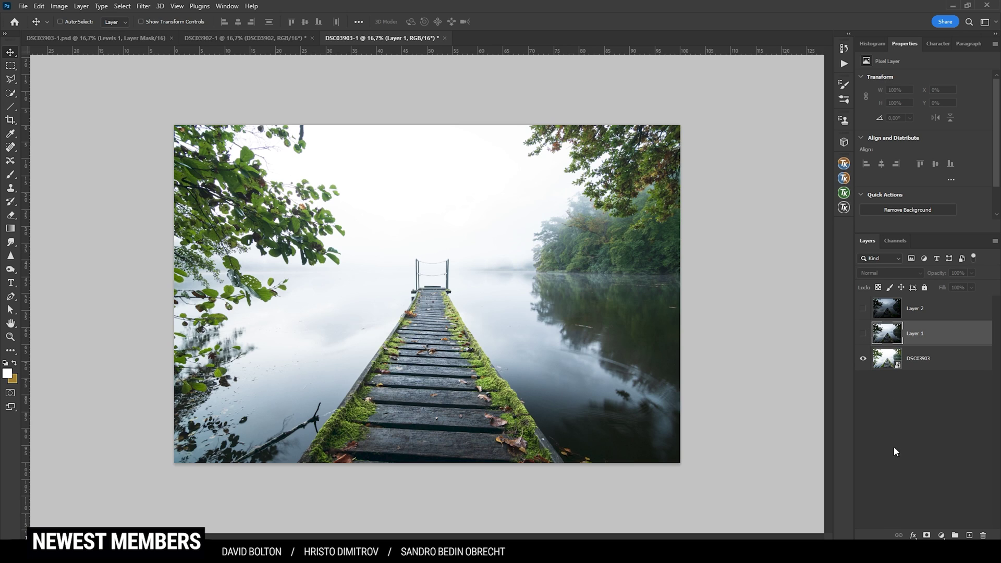
left_click(927, 536)
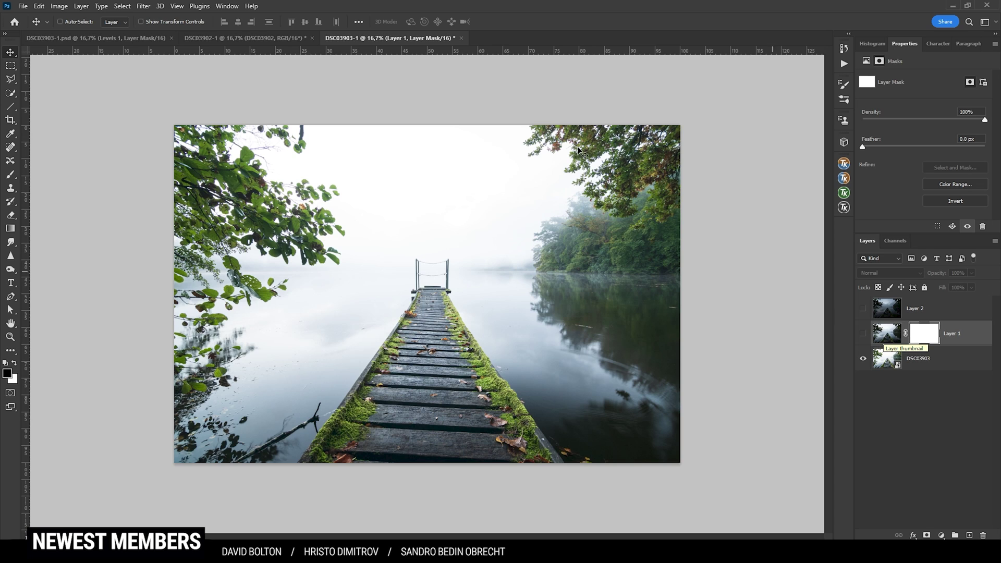
Apply the merged RGB image to Layer 1's mask using Multiply blending at 100% opacity.
left_click(59, 6)
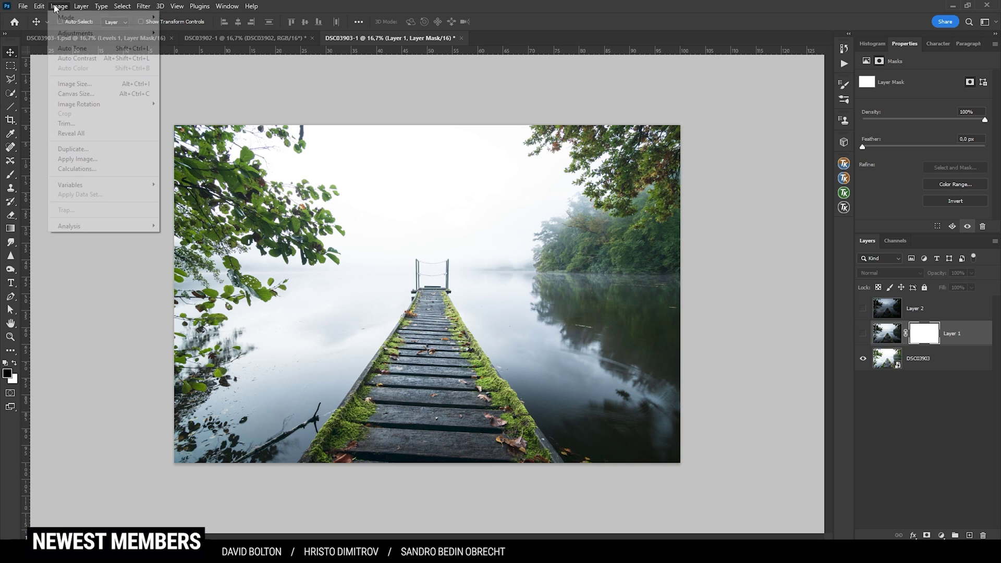
left_click(105, 161)
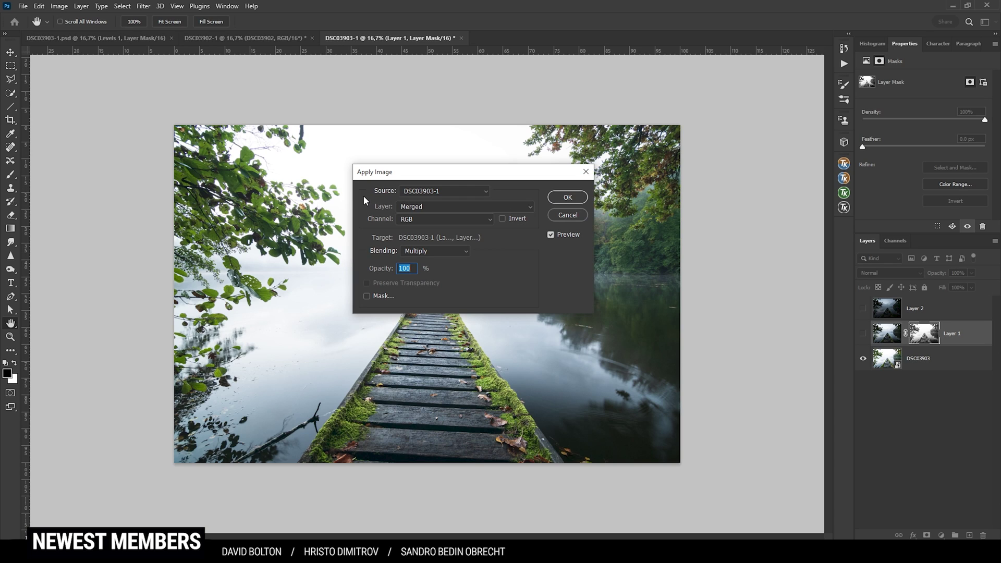
left_click(561, 198)
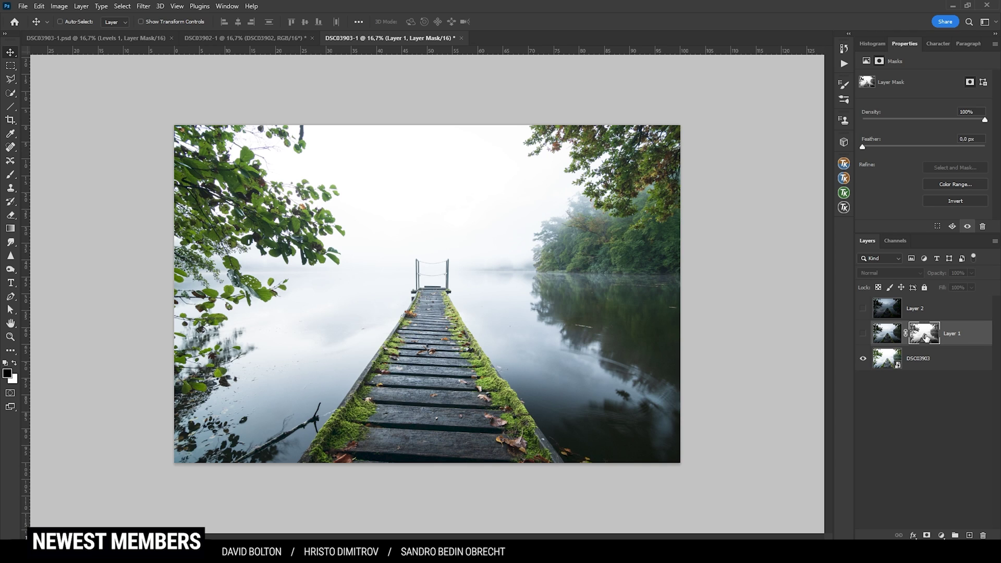
Show Layer 1 and compare the masked blend with the bright base exposure, leaving the layer visible.
left_click(864, 334)
left_click(863, 335)
left_click(864, 335)
left_click(864, 335)
left_click(863, 335)
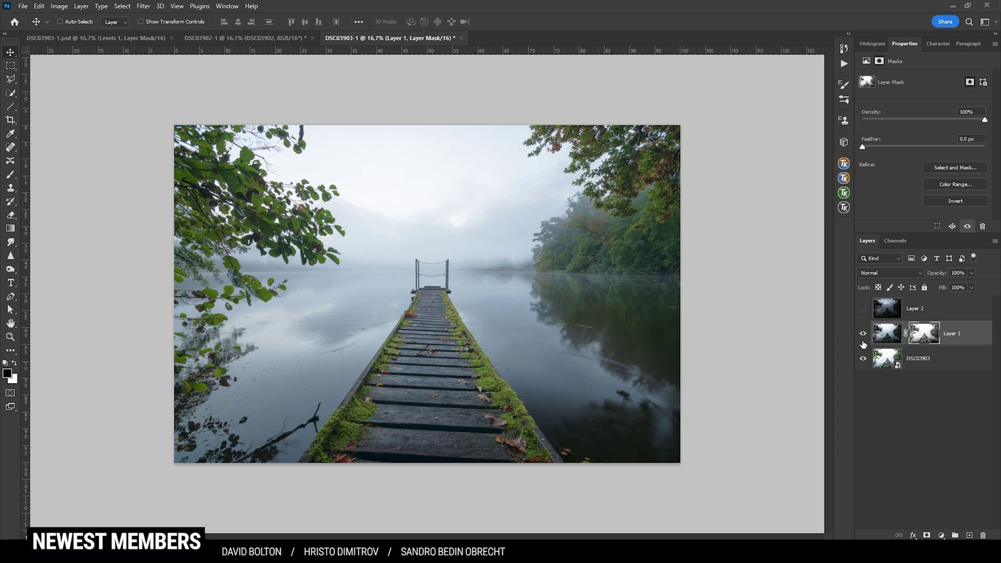
left_click(862, 335)
left_click(863, 335)
left_click(863, 336)
left_click(864, 335)
left_click(863, 335)
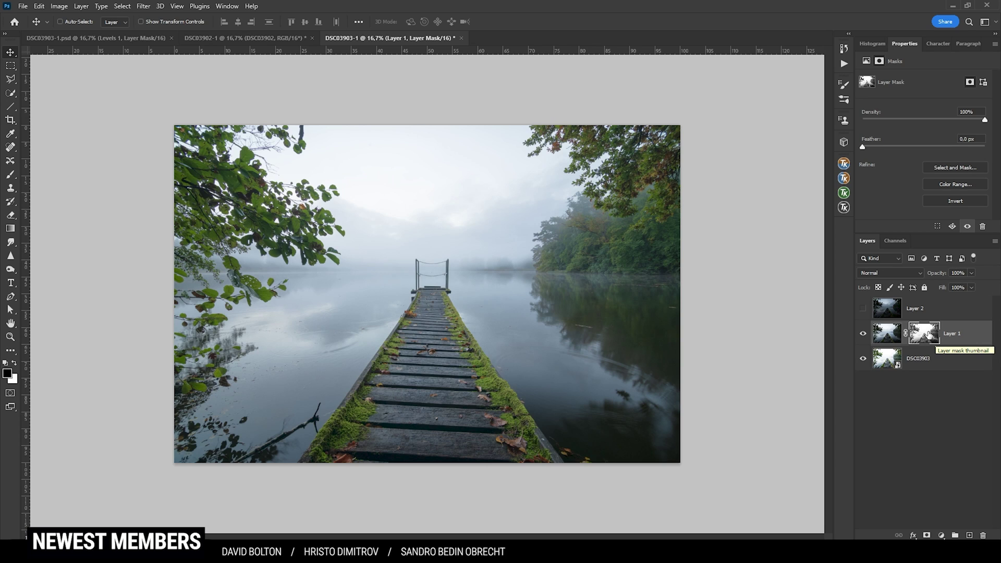
Paint black at 50% opacity on Layer 1's mask over the pier and the water to its right, enlarging the soft brush to 1055 px.
key("b")
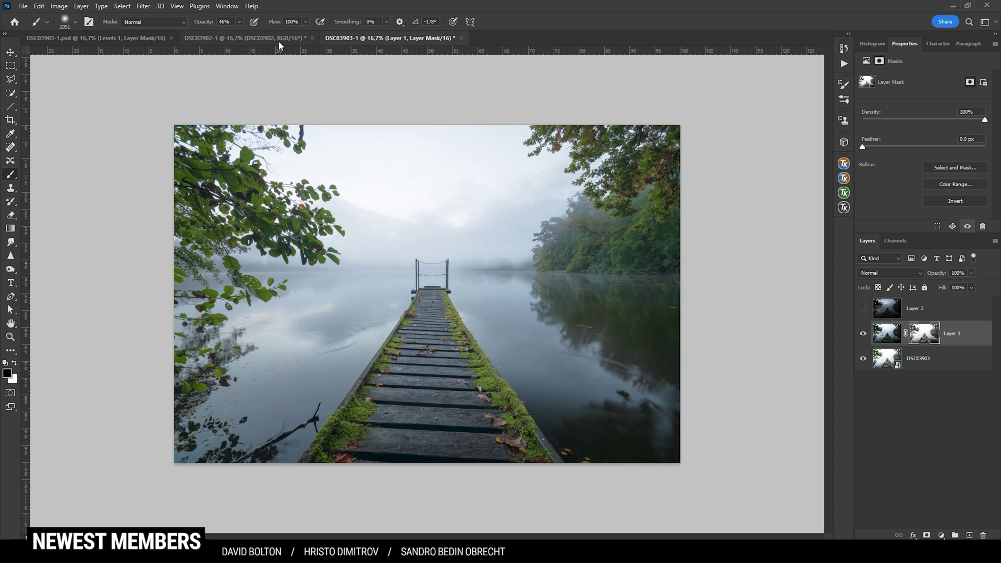
left_click(238, 22)
left_click(278, 8)
left_click_drag(425, 387, 416, 389, "alt")
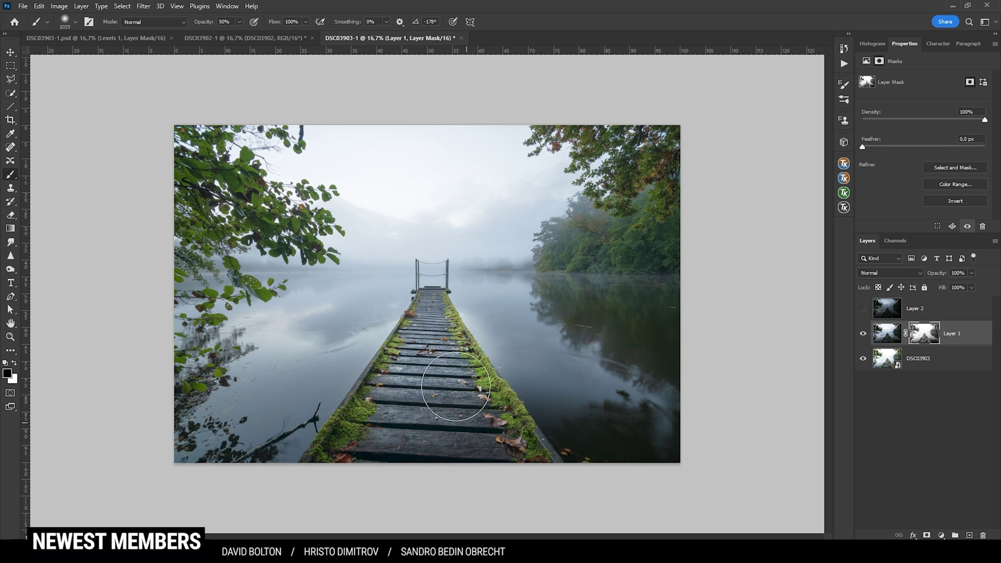
mouse_move(455, 386)
left_mouse_down()
mouse_move(460, 425)
mouse_move(495, 410)
mouse_move(485, 398)
left_mouse_up()
right_click(509, 370, "alt")
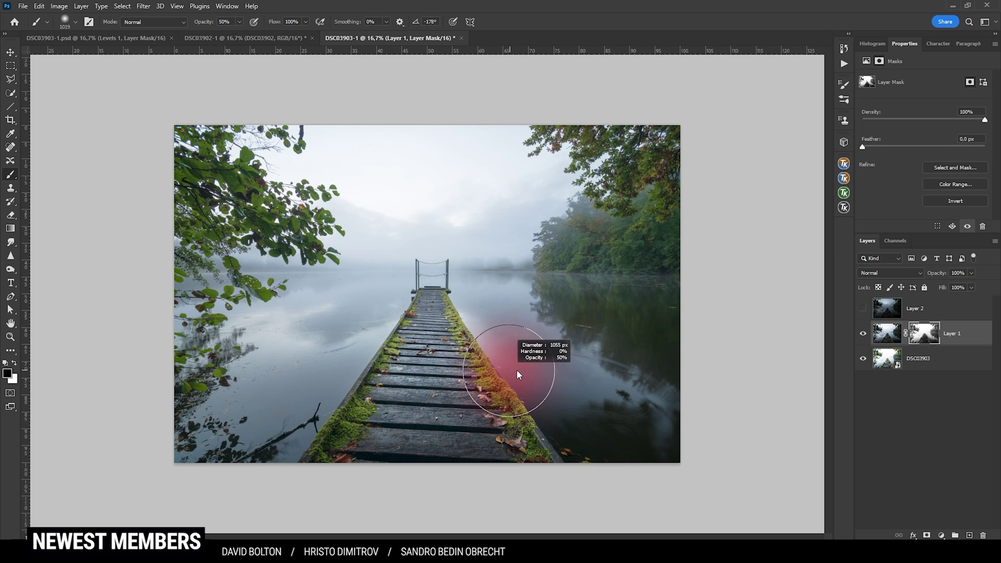
right_click(525, 340, "alt")
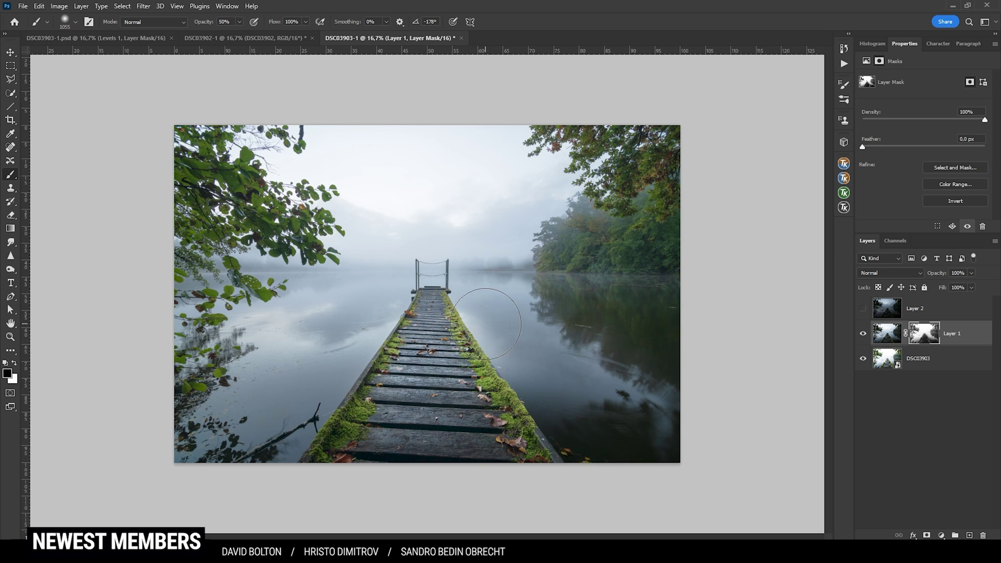
mouse_move(485, 324)
left_mouse_down()
mouse_move(610, 354)
mouse_move(612, 412)
mouse_move(675, 407)
mouse_move(653, 420)
left_mouse_up()
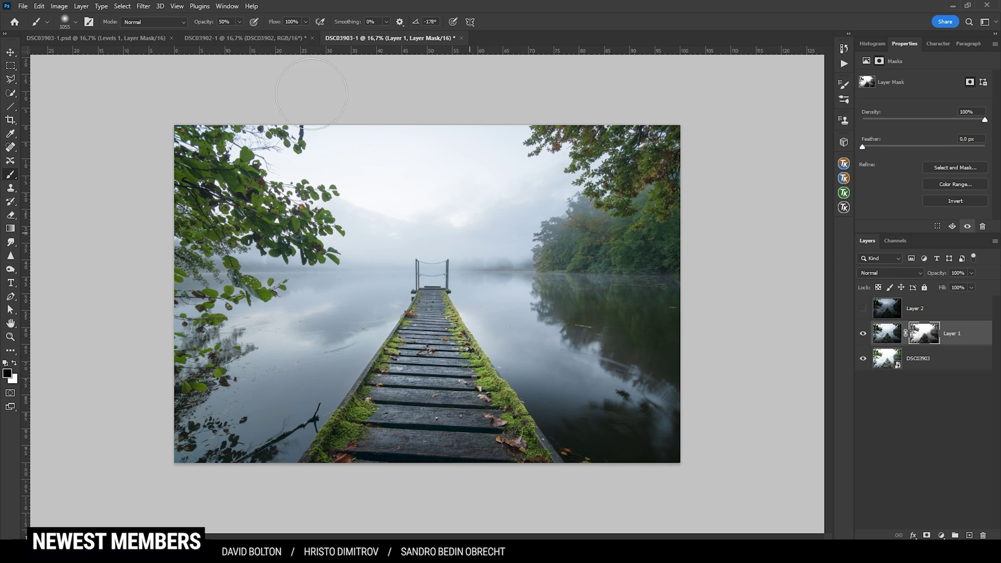
Lower the brush opacity to 21% and paint black on the mask over the water left of the pier.
left_click(238, 21)
left_click_drag(240, 34, 232, 34)
mouse_move(282, 327)
left_mouse_down()
mouse_move(203, 317)
mouse_move(313, 299)
left_mouse_up()
mouse_move(306, 348)
left_mouse_down()
mouse_move(237, 373)
mouse_move(203, 403)
mouse_move(328, 386)
mouse_move(245, 417)
mouse_move(234, 336)
mouse_move(251, 341)
mouse_move(281, 281)
left_mouse_up()
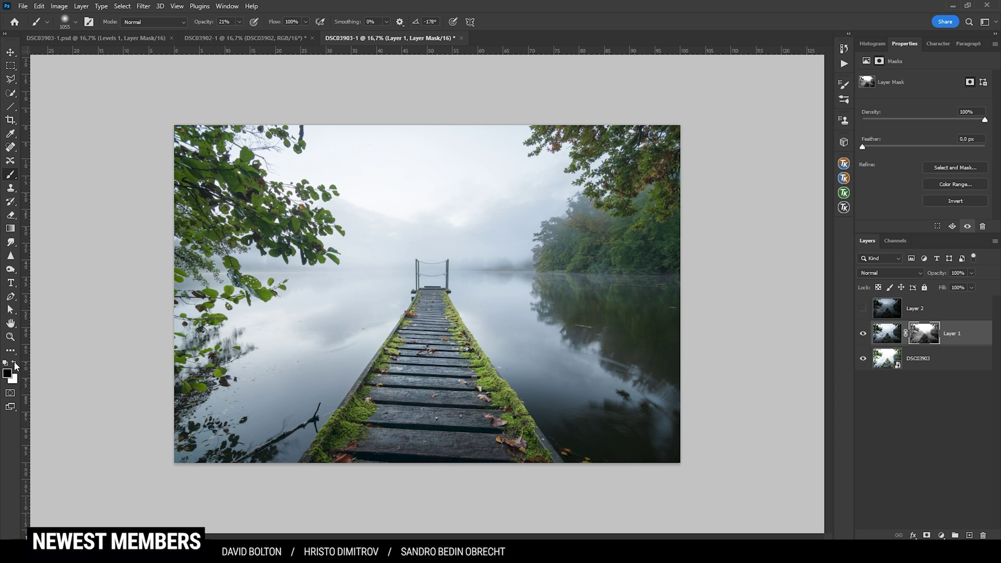
Paint white at 21% opacity on Layer 1's mask around the image's lower edge, enlarging the soft brush to 1727 px.
left_click(14, 361)
left_click(208, 444)
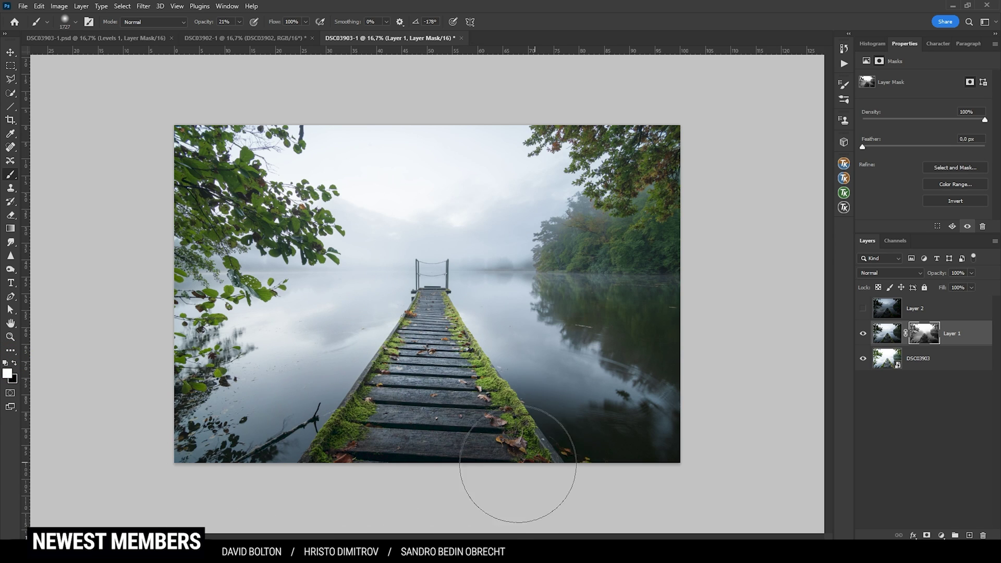
mouse_move(518, 464)
left_mouse_down()
mouse_move(646, 455)
mouse_move(536, 480)
mouse_move(287, 440)
mouse_move(141, 429)
mouse_move(510, 507)
mouse_move(526, 501)
left_mouse_up()
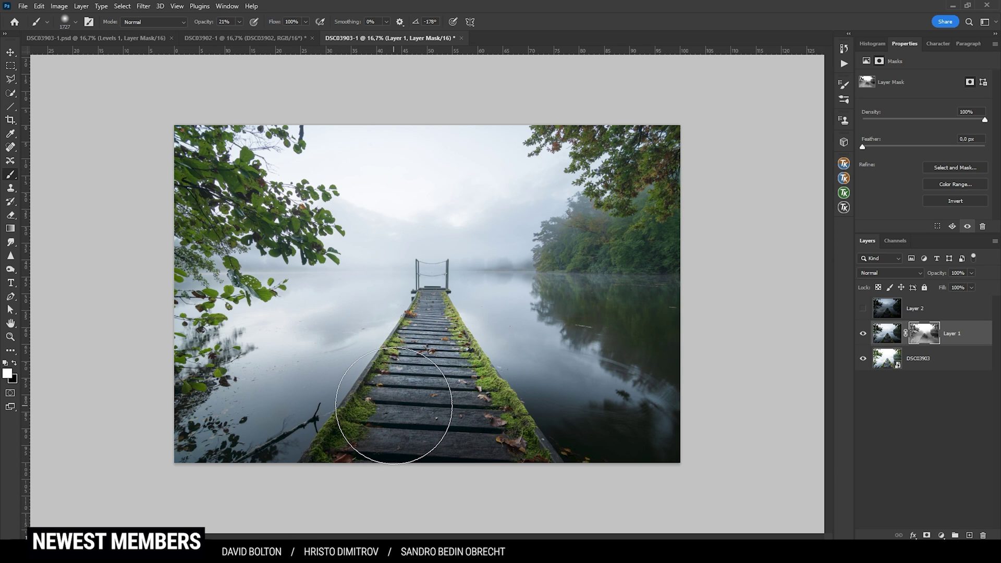
left_click(127, 293)
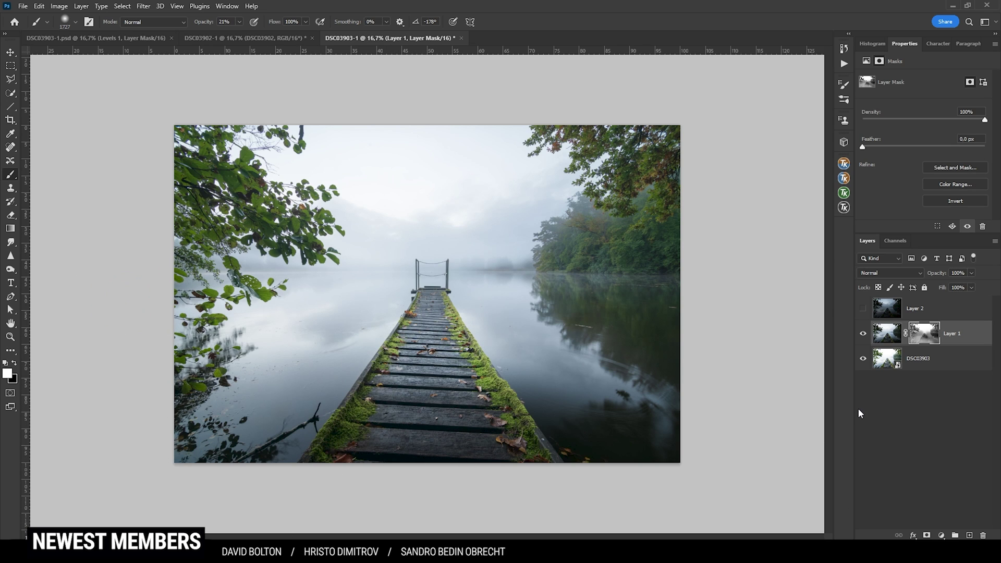
Compare the image with and without Layer 1, leaving the layer visible.
left_click(863, 336)
left_click(863, 336)
left_click(862, 336)
left_click(863, 336)
left_click(863, 336)
Add a mask to Layer 2, apply the merged RGB image to it using Multiply at 100% opacity, and show the layer.
left_click(888, 310)
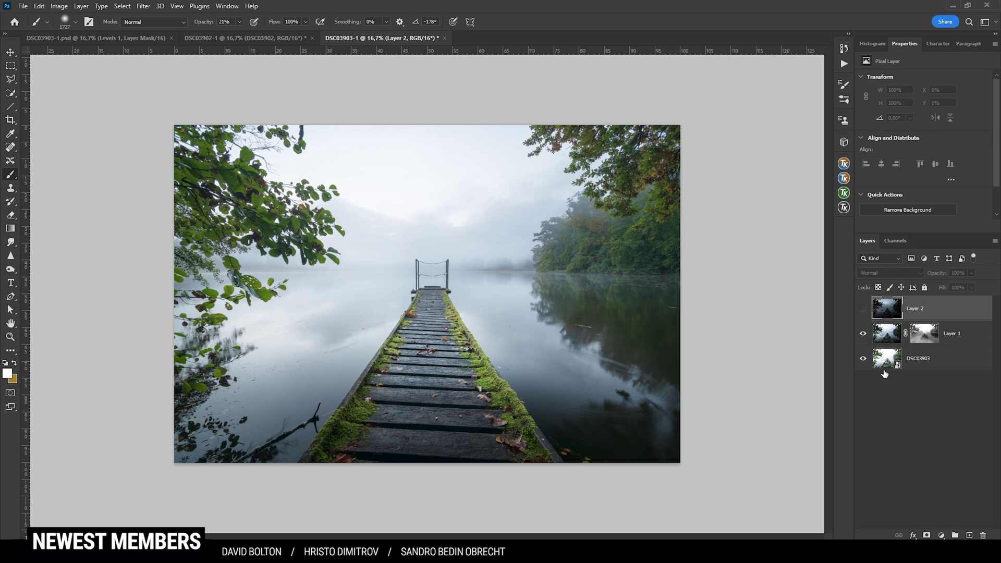
left_click(927, 535)
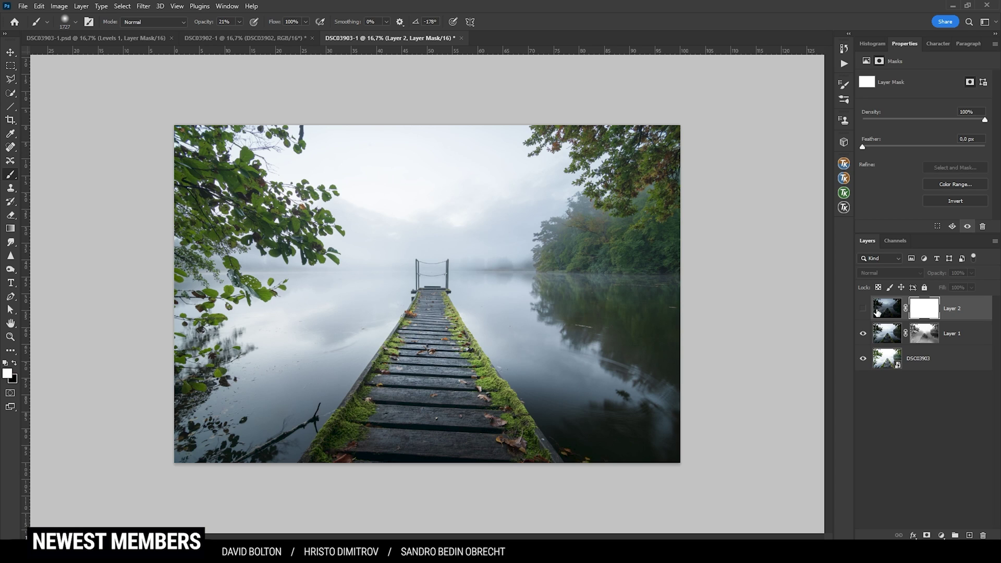
left_click(59, 6)
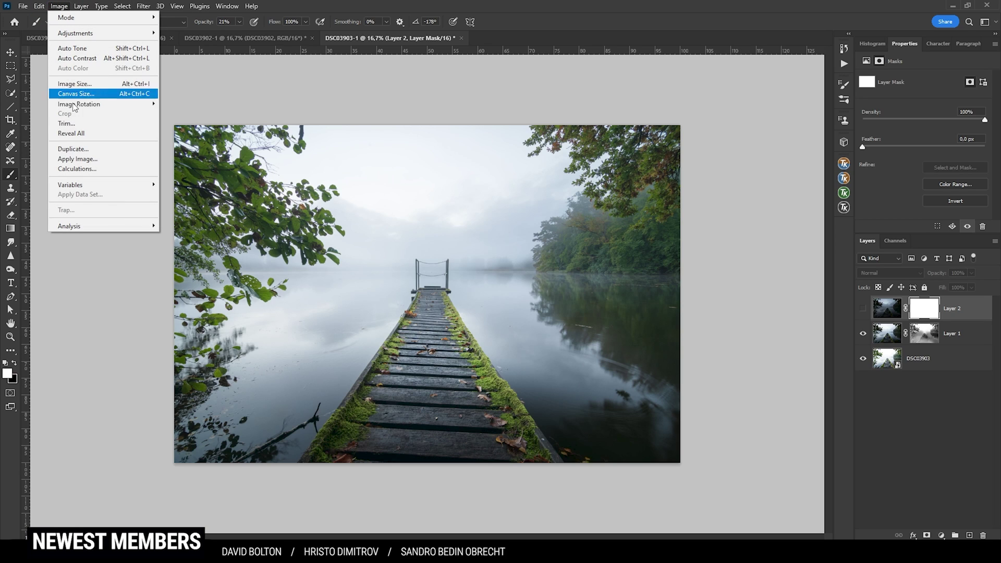
left_click(97, 158)
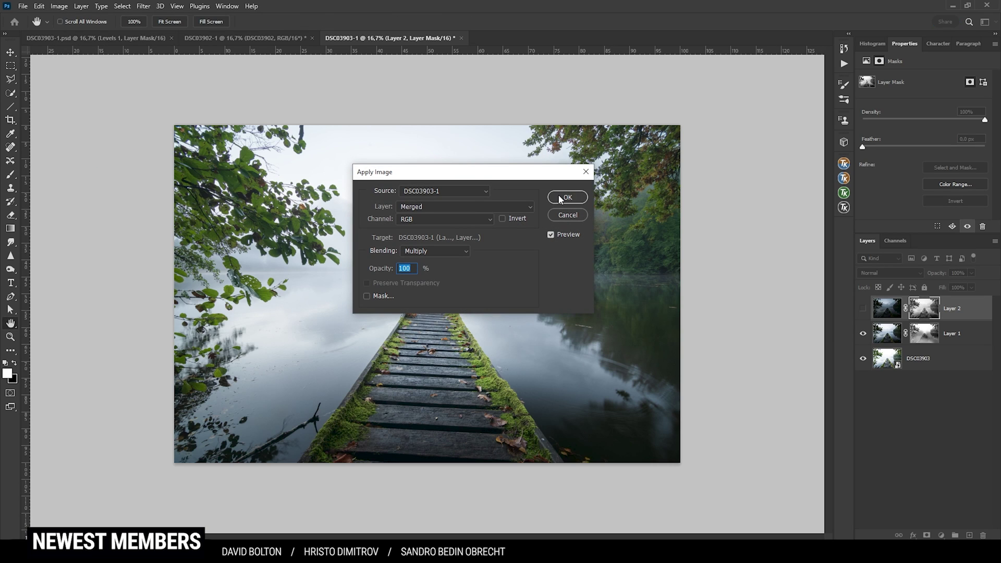
left_click(559, 197)
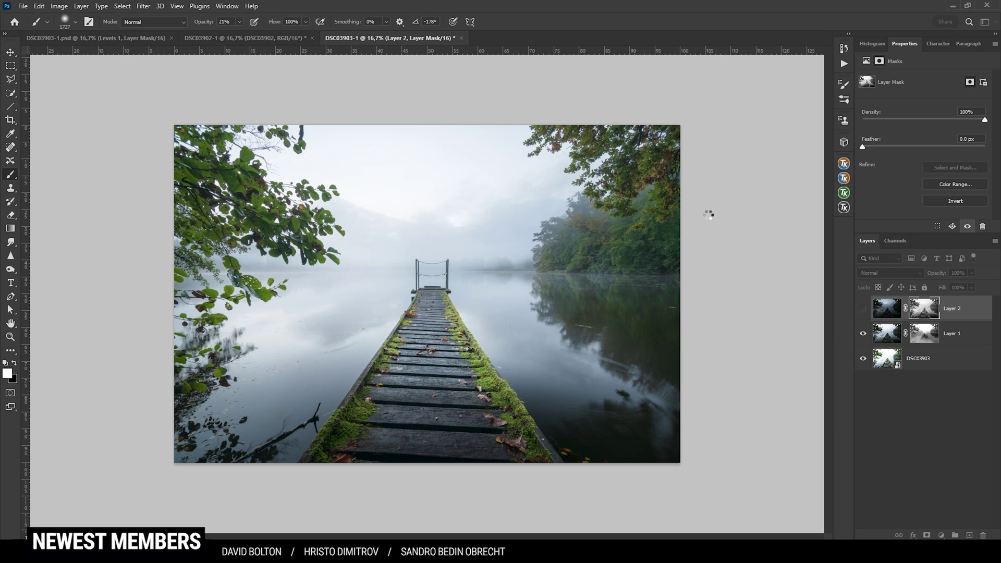
left_click(863, 309)
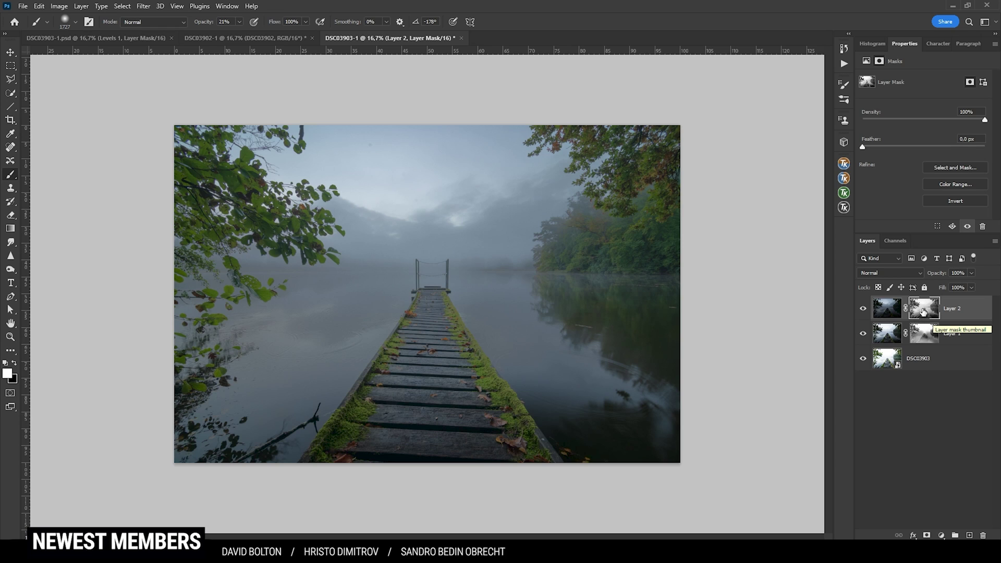
Paint black at 53% opacity on Layer 2's mask over the pier, water, trees and lower sky with a 1451 px soft brush.
left_click(14, 363)
left_click(238, 22)
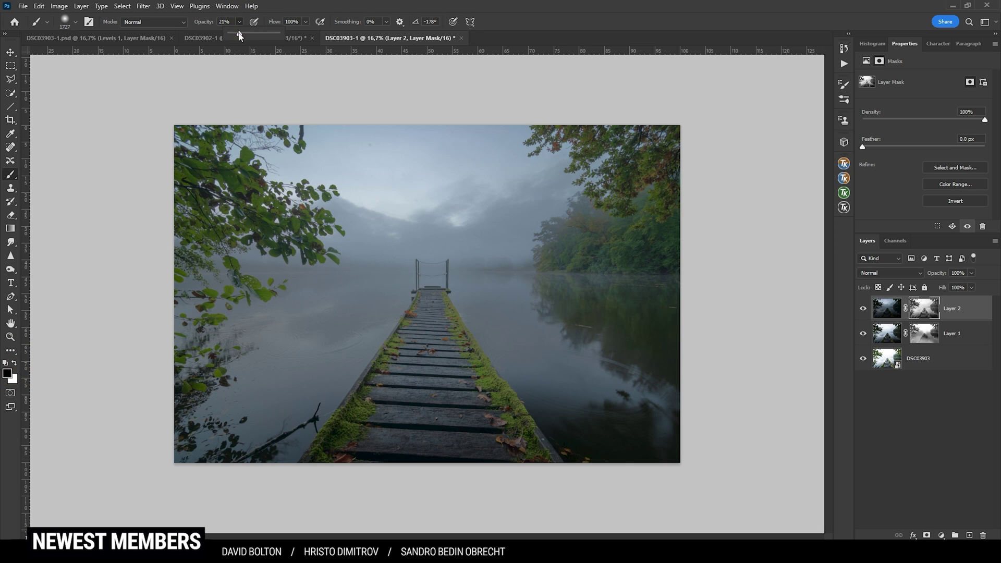
left_click_drag(239, 34, 247, 34)
left_click_drag(423, 335, 412, 335)
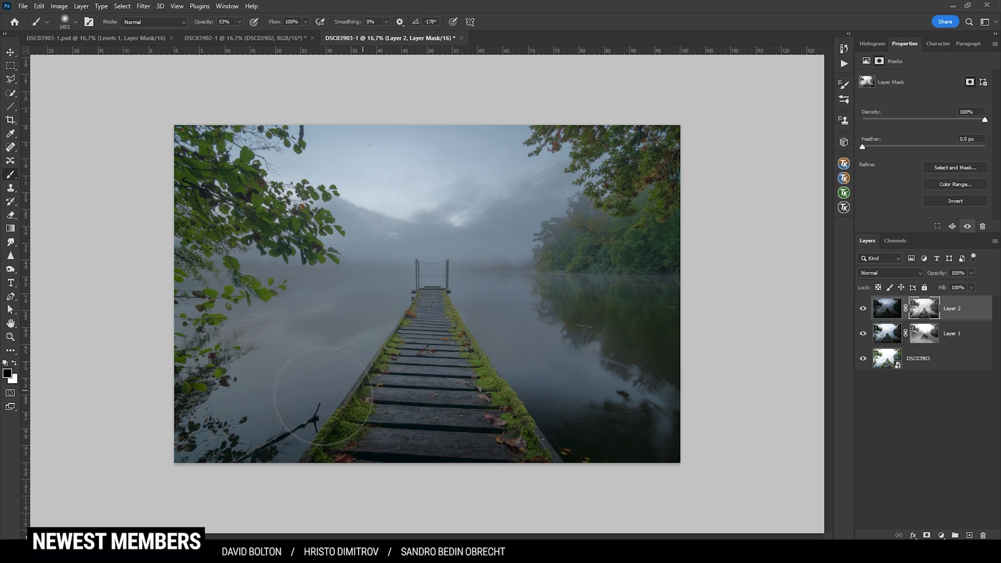
mouse_move(280, 448)
left_mouse_down()
mouse_move(531, 436)
mouse_move(396, 333)
mouse_move(171, 290)
mouse_move(626, 323)
mouse_move(284, 368)
mouse_move(663, 358)
left_mouse_up()
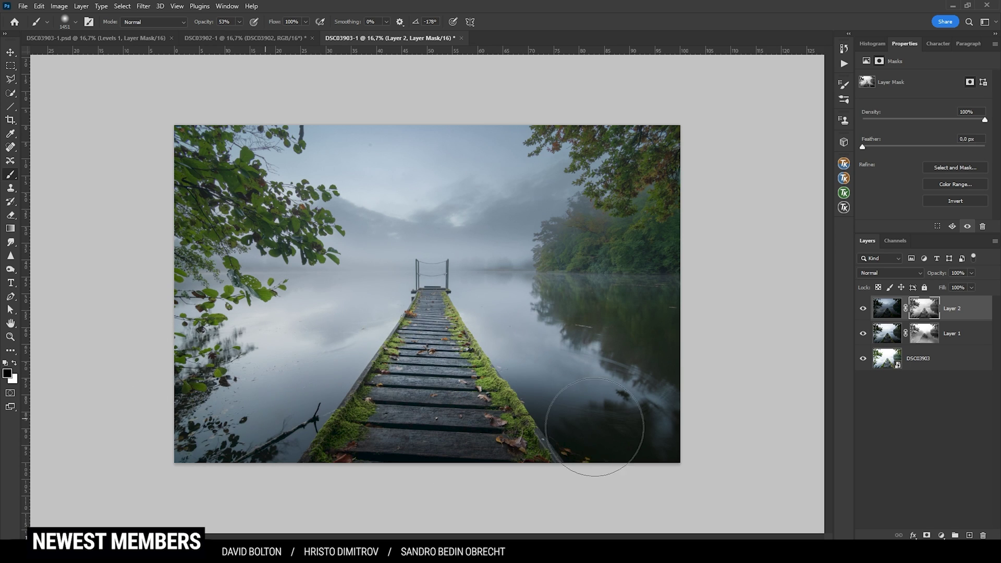
left_click_drag(555, 326, 617, 224)
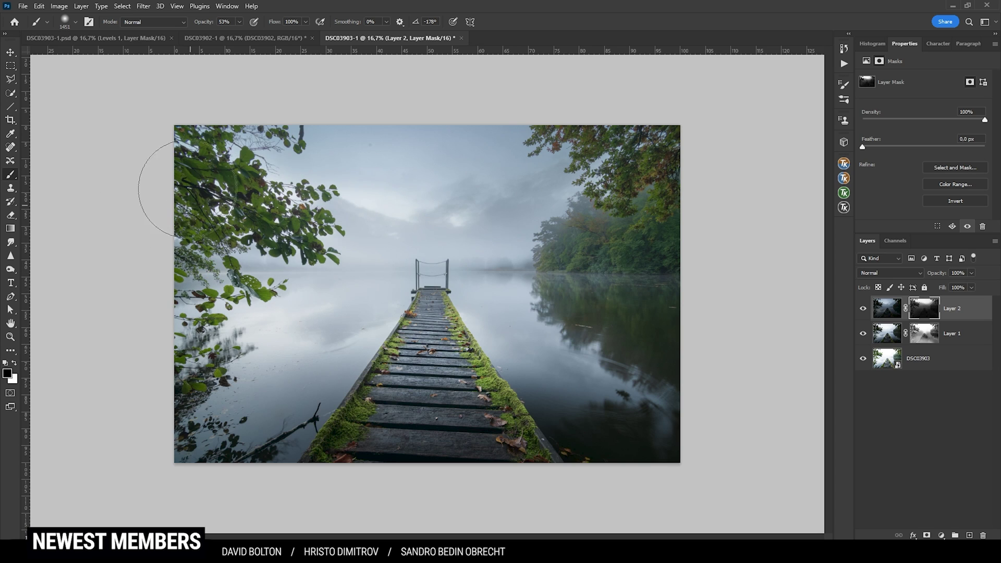
mouse_move(456, 247)
left_mouse_down()
mouse_move(558, 112)
mouse_move(573, 141)
left_mouse_up()
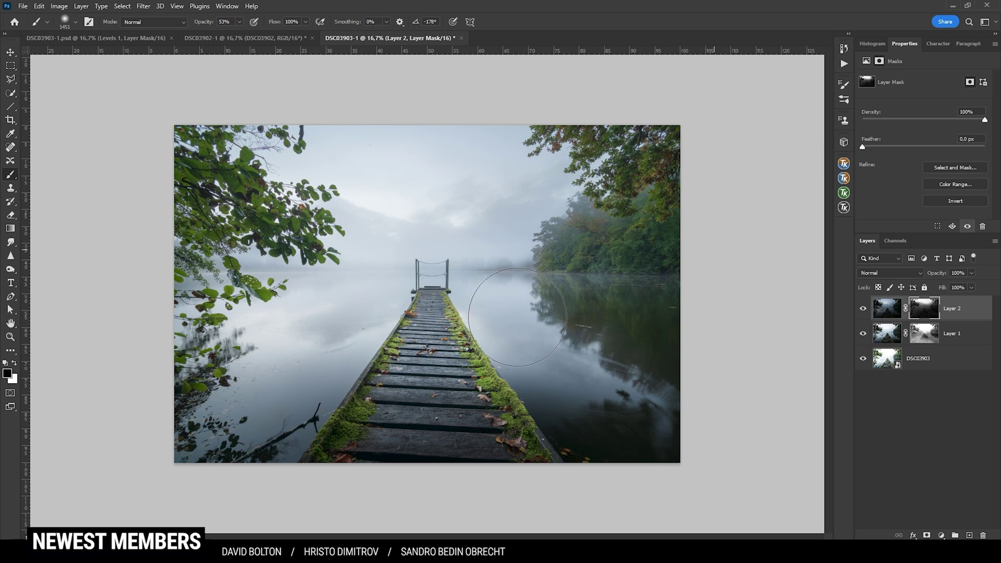
mouse_move(677, 294)
left_mouse_down()
mouse_move(692, 326)
mouse_move(465, 362)
left_mouse_up()
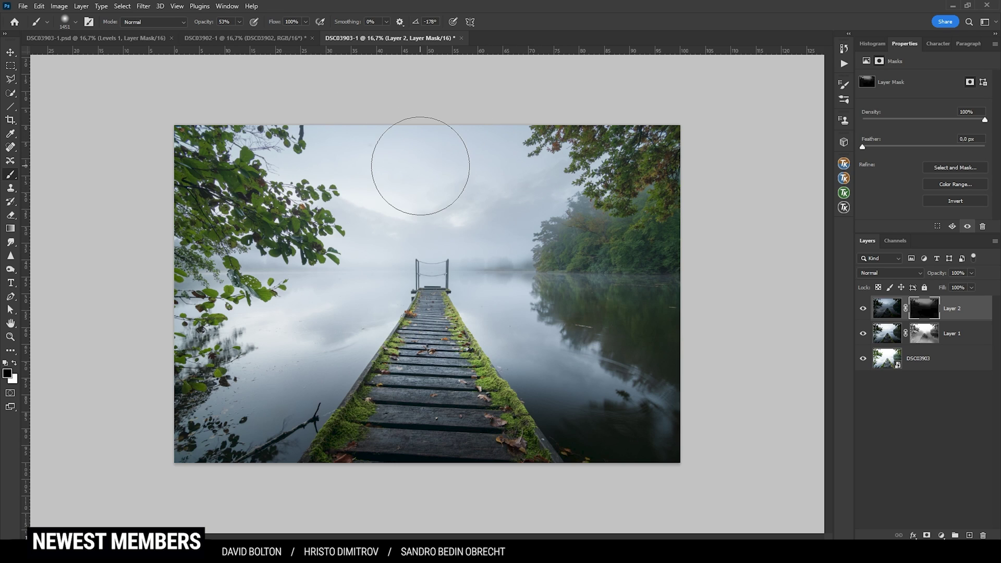
Paint white at 23% opacity on Layer 2's mask across the upper sky, using soft brush sizes of 1043 and 1103 px.
left_click(16, 362)
left_click(15, 362)
left_click(15, 364)
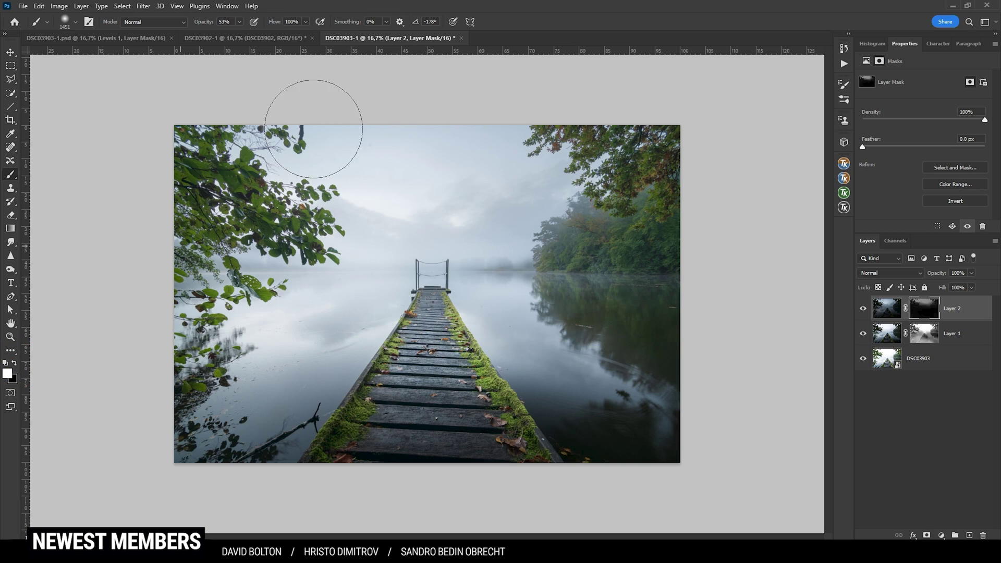
left_click_drag(380, 130, 346, 130)
left_click(239, 22)
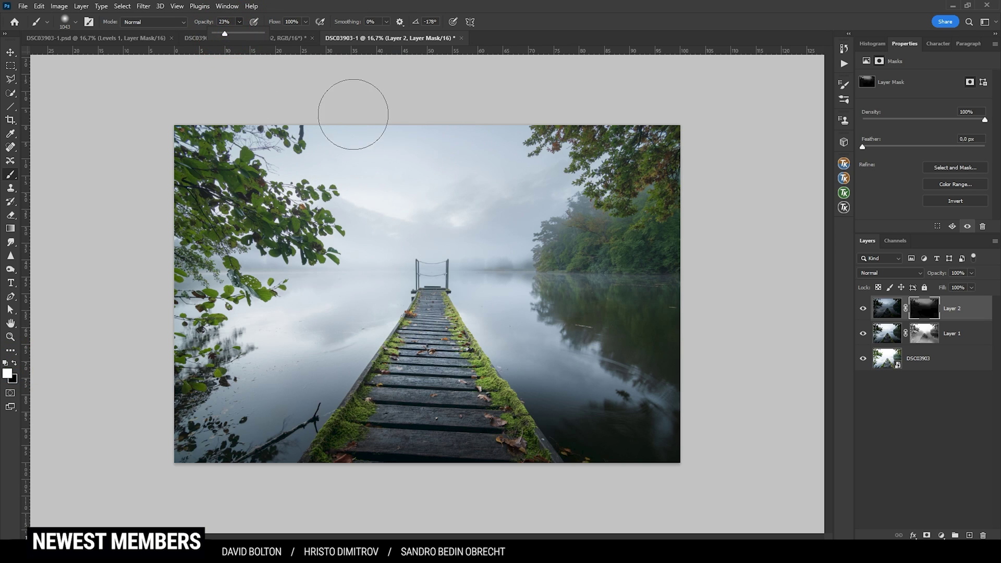
mouse_move(211, 127)
left_mouse_down()
mouse_move(547, 100)
mouse_move(369, 107)
mouse_move(695, 101)
mouse_move(633, 98)
left_mouse_up()
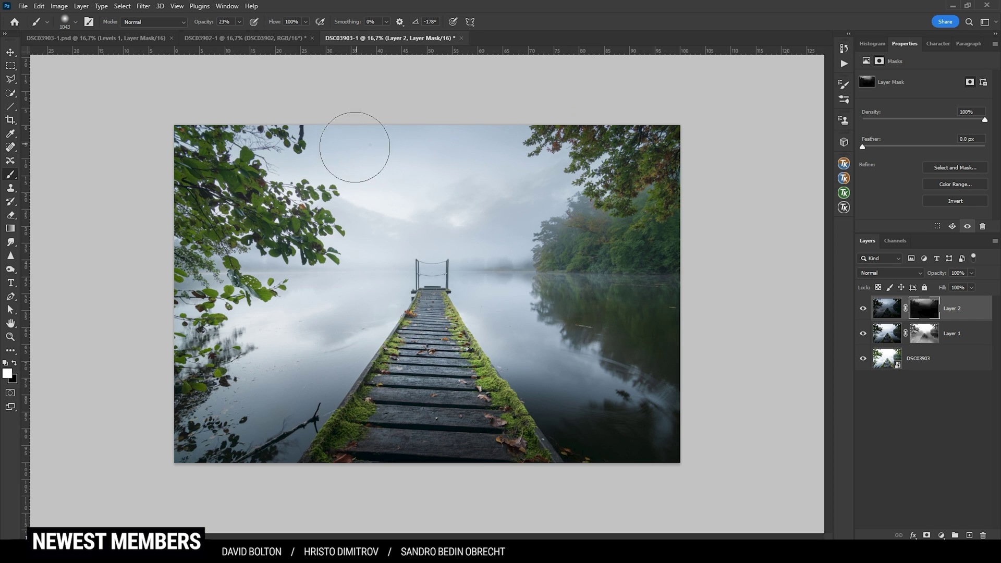
right_click(390, 181, "alt")
left_click_drag(356, 158, 359, 156)
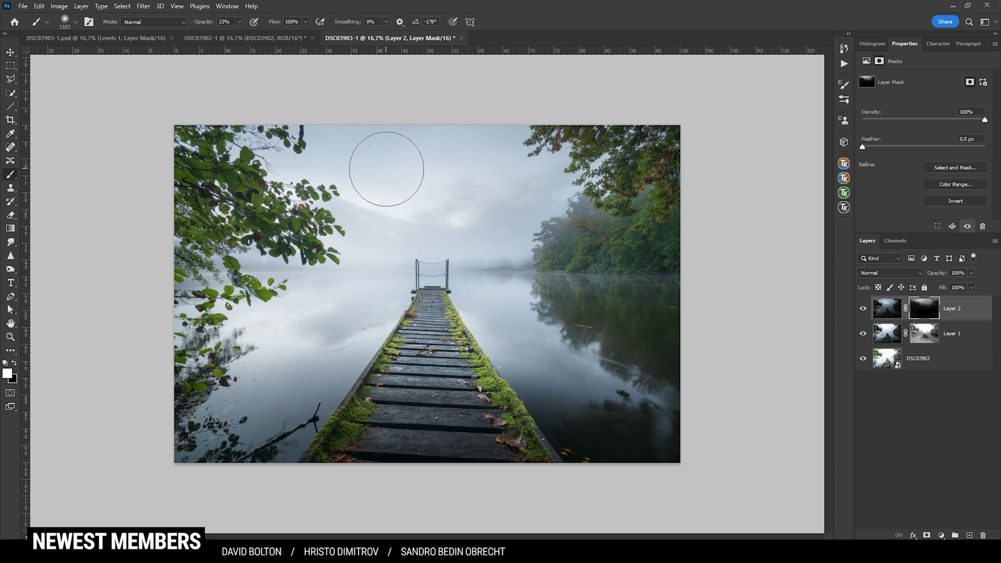
left_click(400, 177)
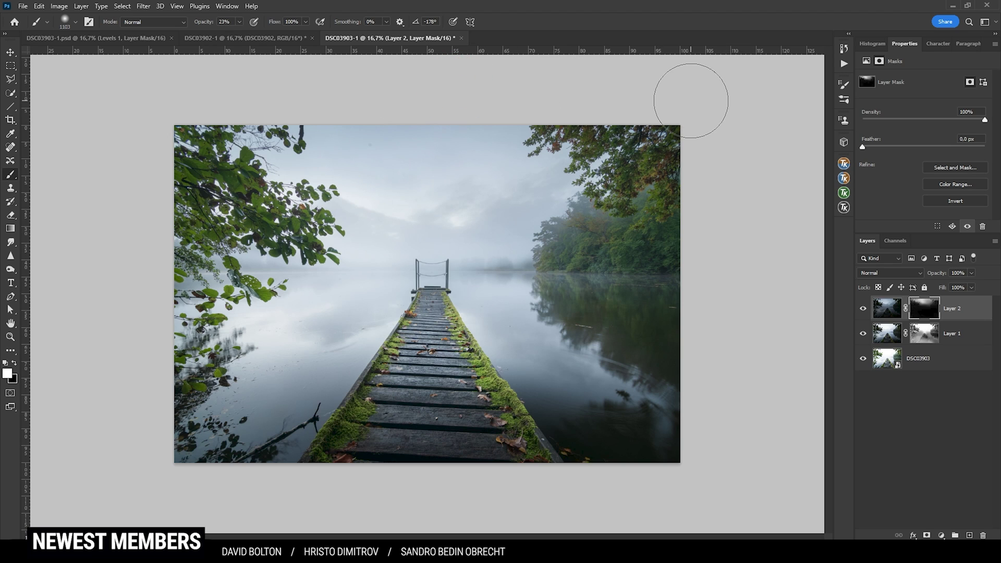
Compare the sky with and without Layer 2, leaving the layer visible.
left_click(863, 308)
left_click(864, 309)
left_click(863, 308)
left_click(863, 308)
left_click(863, 309)
left_click(863, 309)
Stamp all visible layers into a new layer above Layer 2 and keep the merged layer selected.
key("ctrl+shift+alt+e")
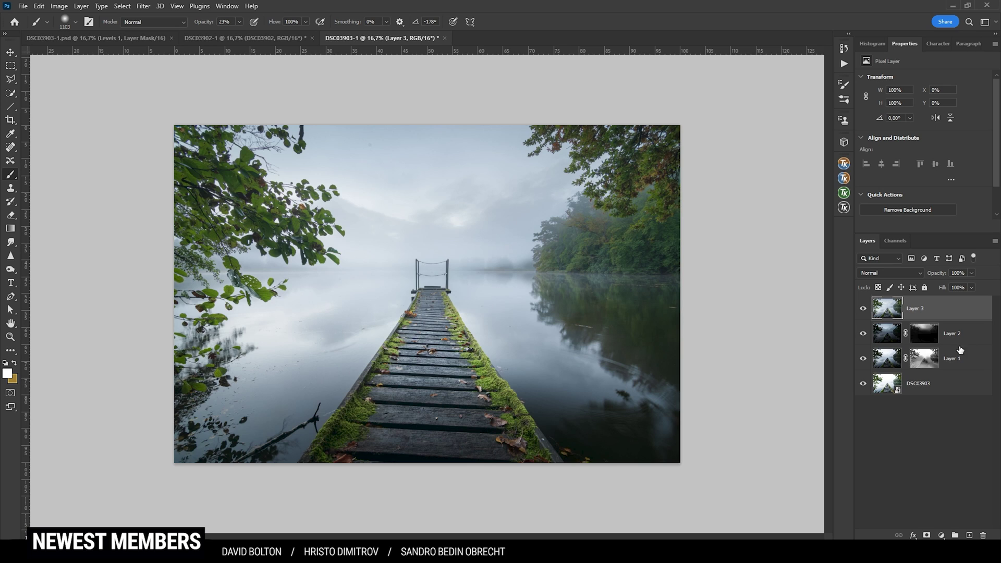
left_click(967, 332)
left_click(962, 399)
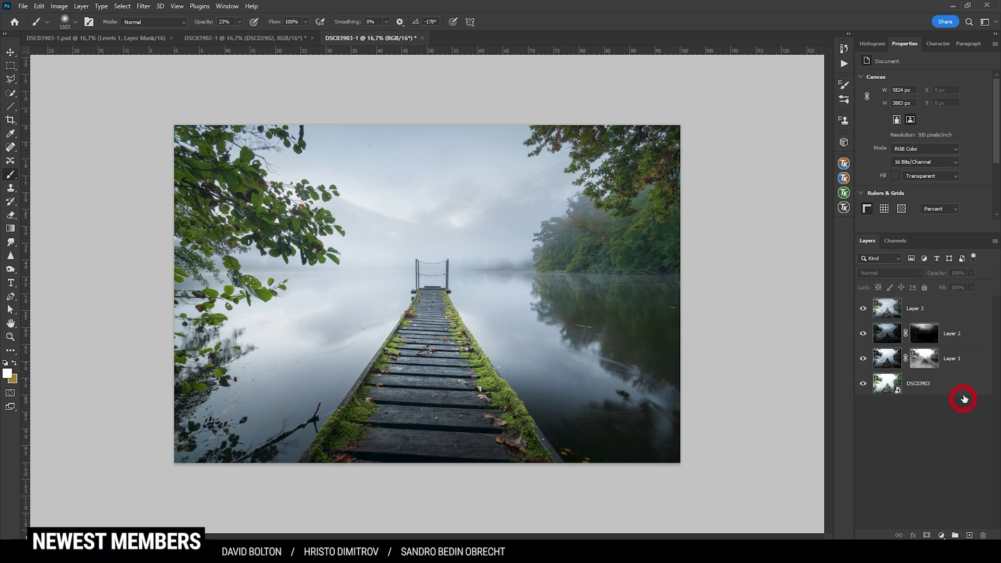
left_click(915, 308)
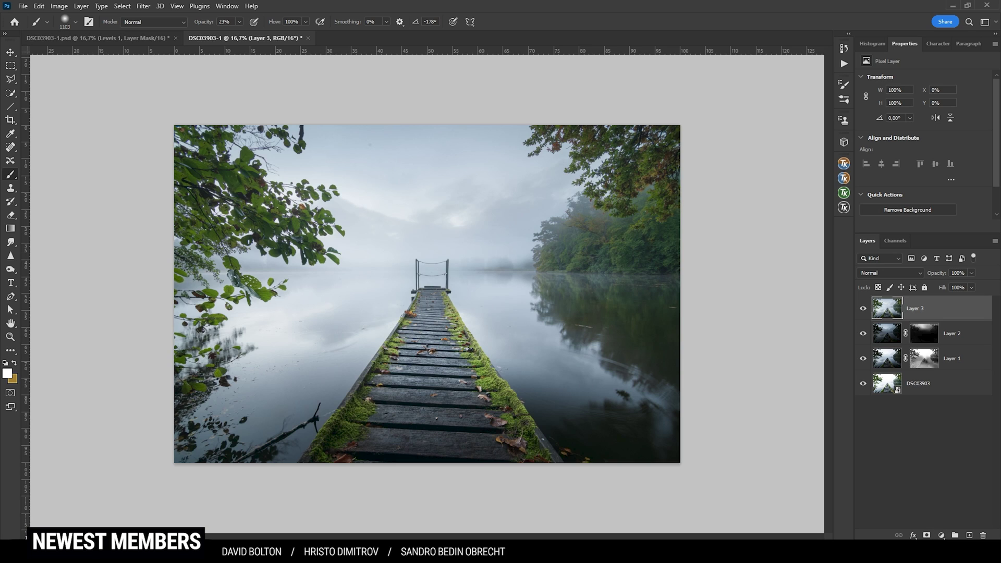
Add an empty layer above the merged layer and set its blend mode to Soft Light.
left_click(969, 535)
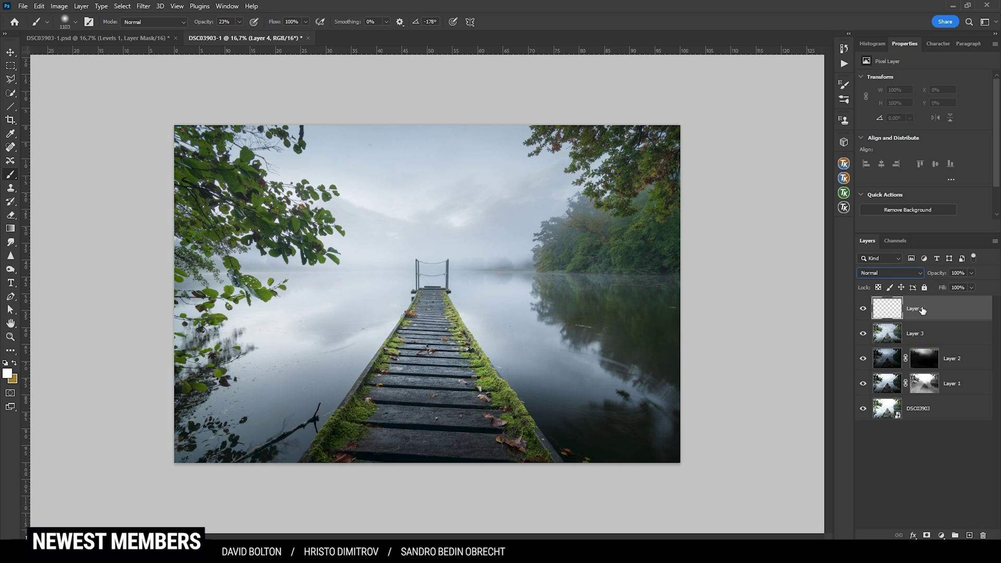
left_click(920, 274)
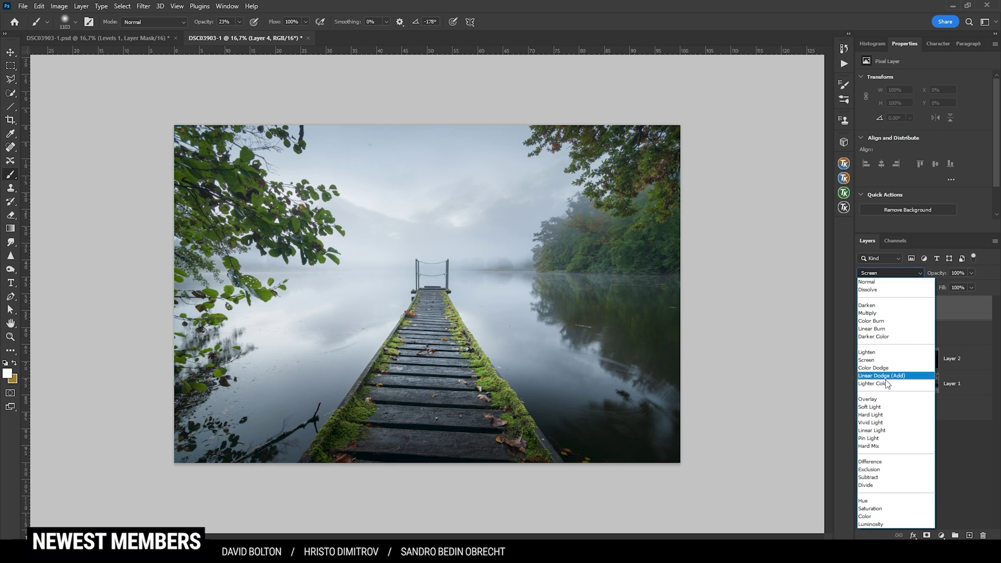
left_click(884, 408)
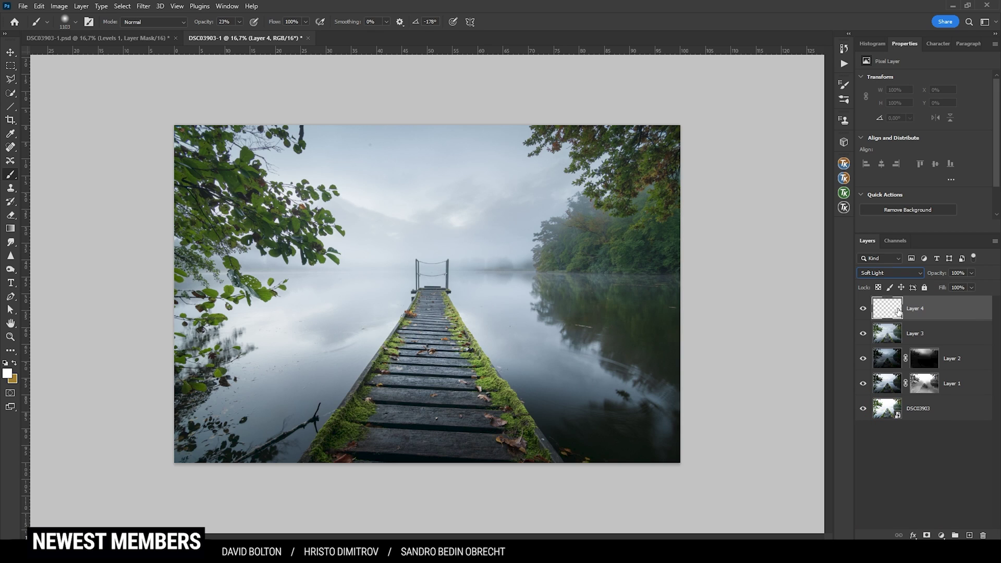
Set the brush opacity to 10% and sample the misty sky colour, brightening the foreground colour to #e0ebf8.
left_click(239, 22)
left_click(288, 5)
left_click(295, 169, "alt")
left_click(8, 373)
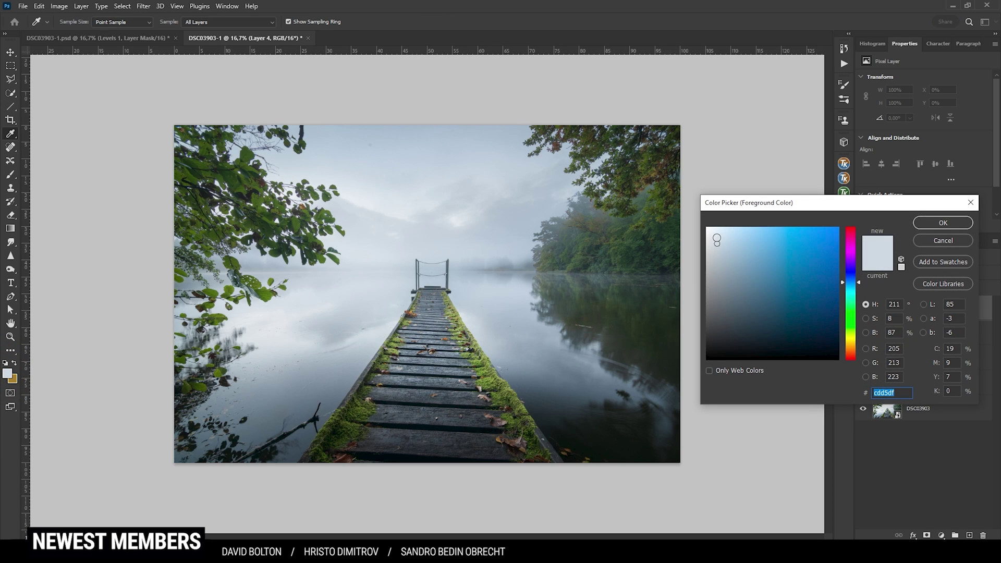
left_click(718, 235)
left_click_drag(720, 231, 719, 230)
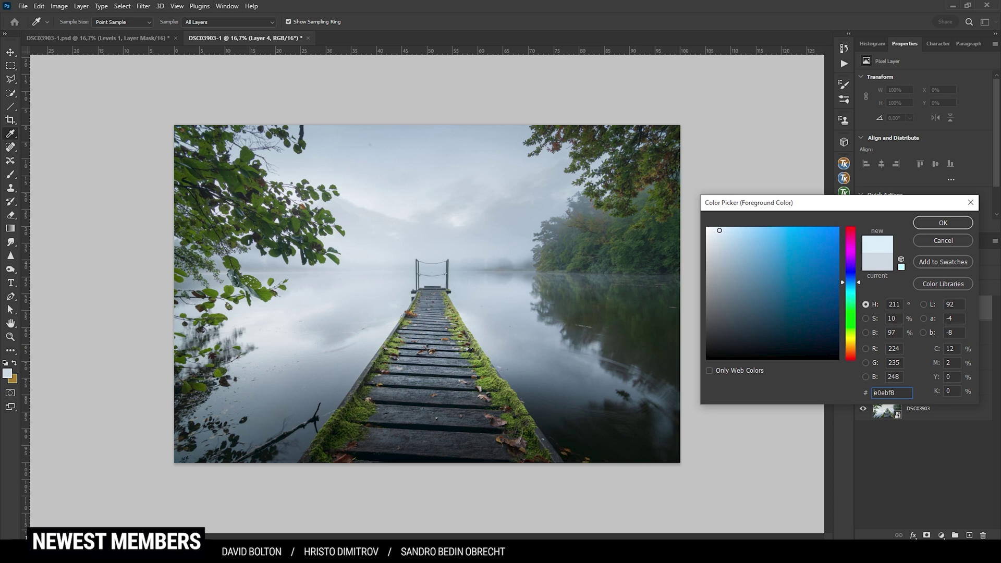
left_click(943, 222)
Paint the pale blue at 10% opacity on Layer 4 over the left foliage and the upper-right tree, varying the soft brush size.
left_click_drag(286, 193, 259, 195)
scroll(243, 180, "up", 4)
scroll(244, 193, "down", 1)
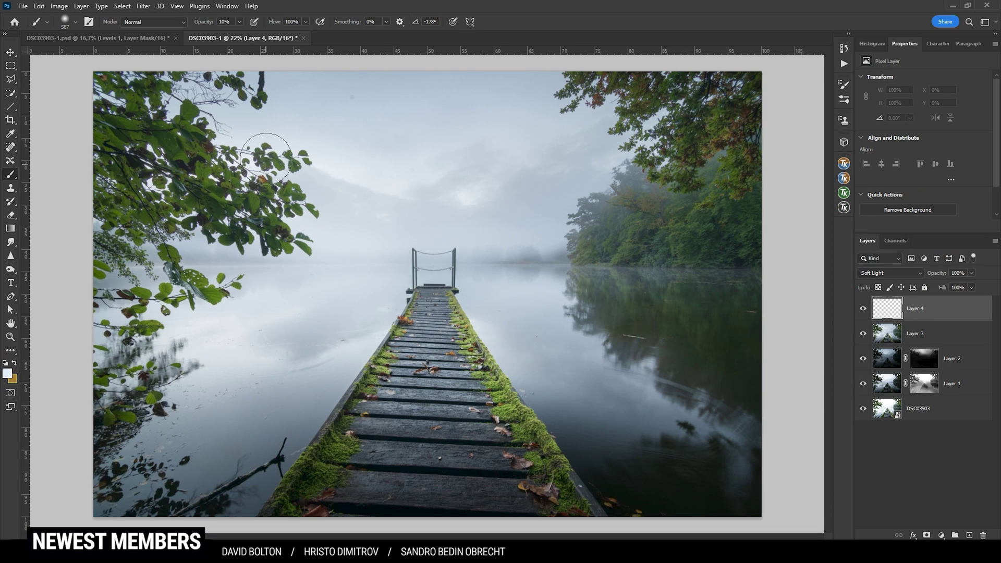
mouse_move(265, 159)
left_mouse_down()
mouse_move(255, 159)
mouse_move(298, 42)
left_mouse_up()
mouse_move(159, 173)
left_mouse_down()
mouse_move(159, 189)
mouse_move(151, 155)
mouse_move(176, 161)
left_mouse_up()
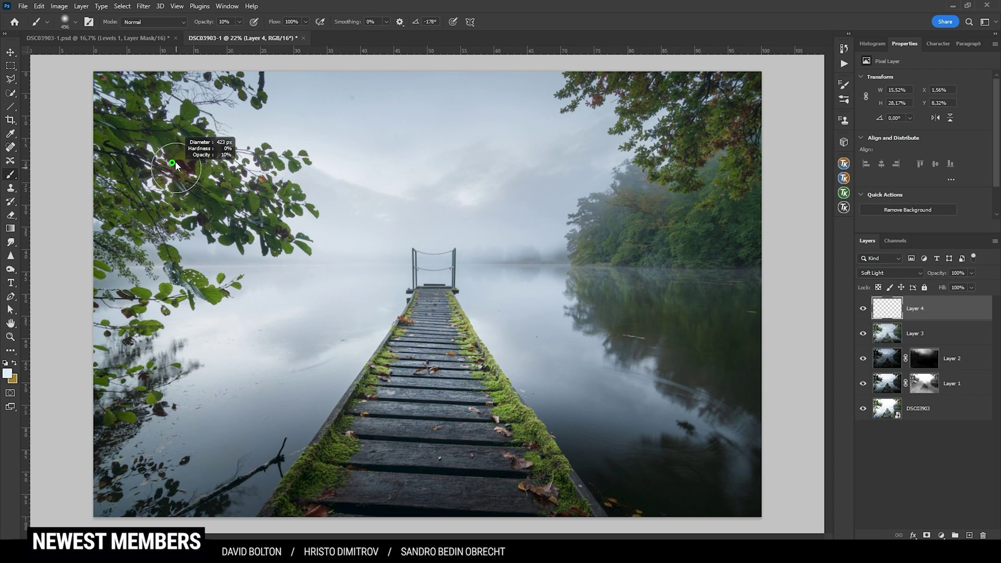
mouse_move(248, 143)
left_mouse_down()
mouse_move(288, 132)
mouse_move(308, 150)
left_mouse_up()
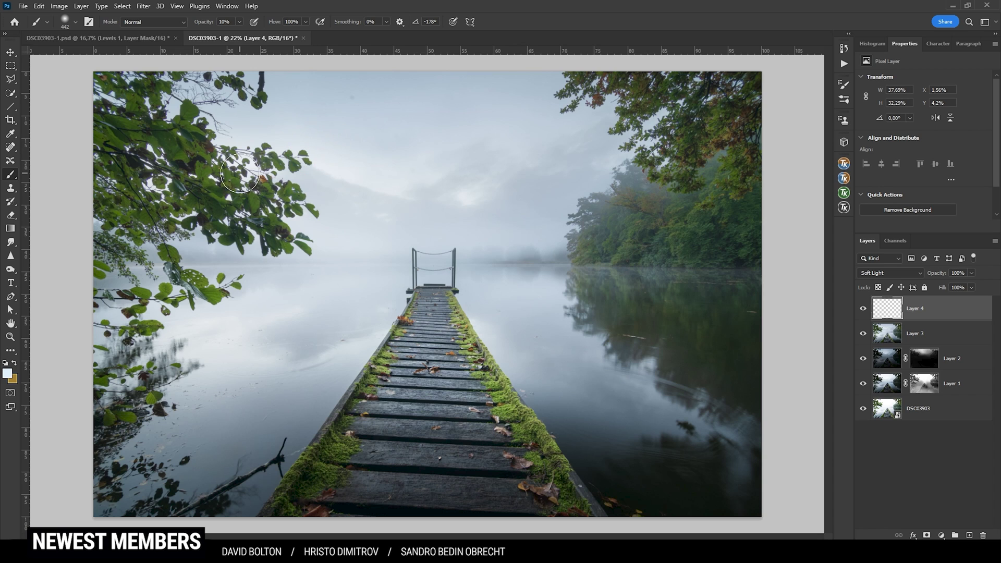
left_click_drag(242, 174, 172, 108)
right_click(176, 112, "alt")
right_click(283, 138, "alt")
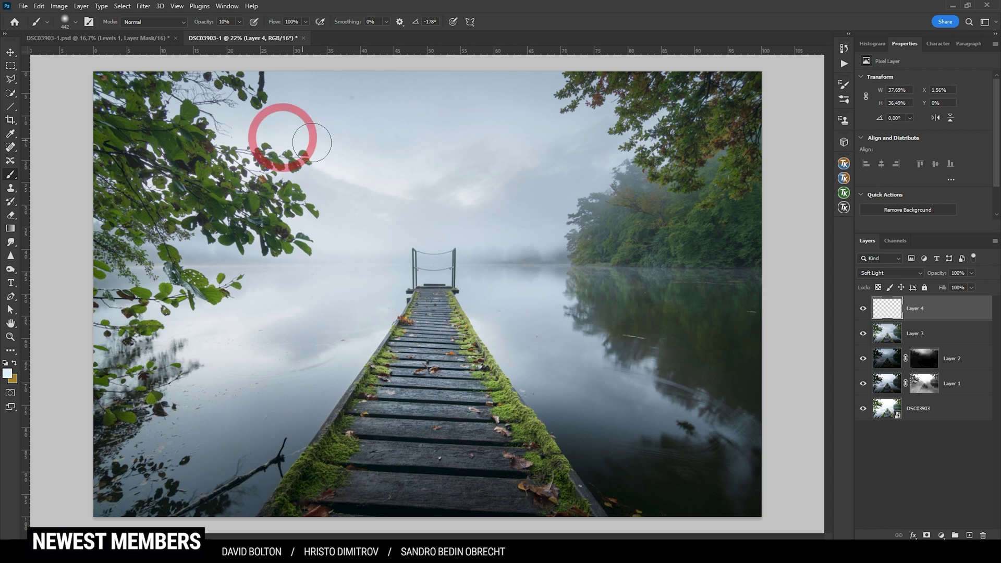
left_click_drag(312, 142, 196, 231)
left_click_drag(678, 138, 622, 138)
right_click(622, 138, "alt")
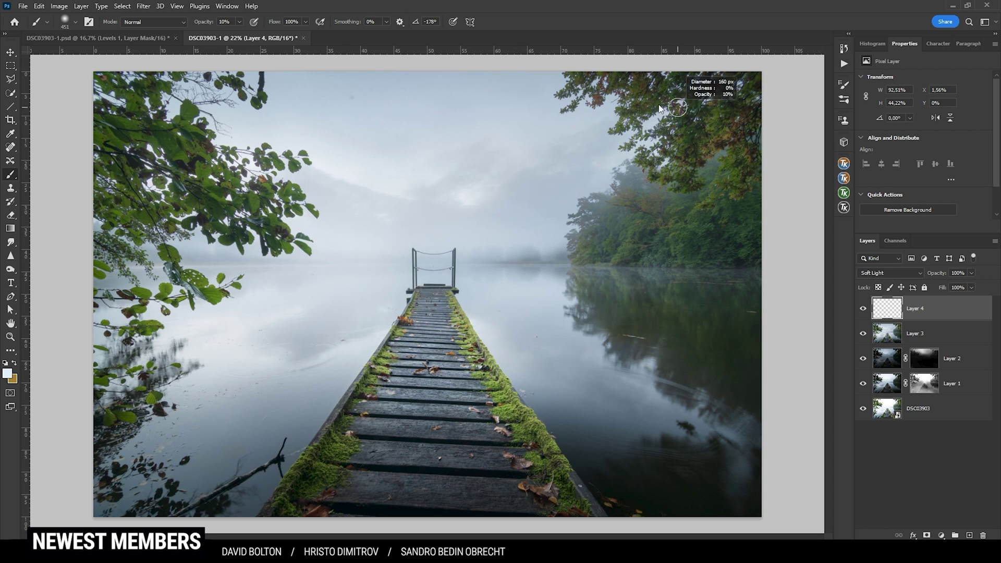
left_click_drag(132, 83, 239, 133)
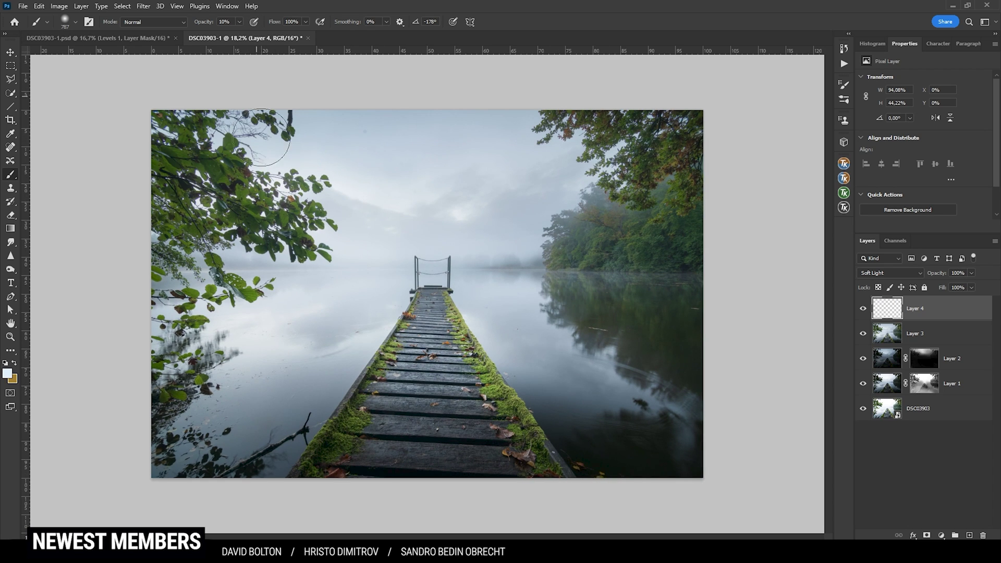
Raise the brush opacity to 21% and paint more pale blue light over the left foliage on Layer 4, varying the brush size.
scroll(248, 148, "up", 1)
left_click(240, 21)
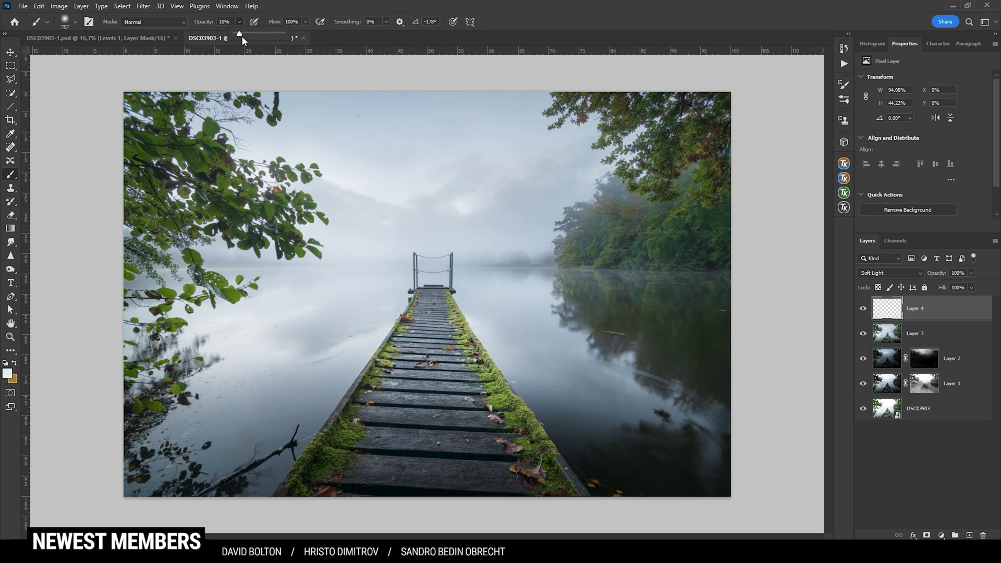
left_click(296, 4)
right_click(266, 203, "alt")
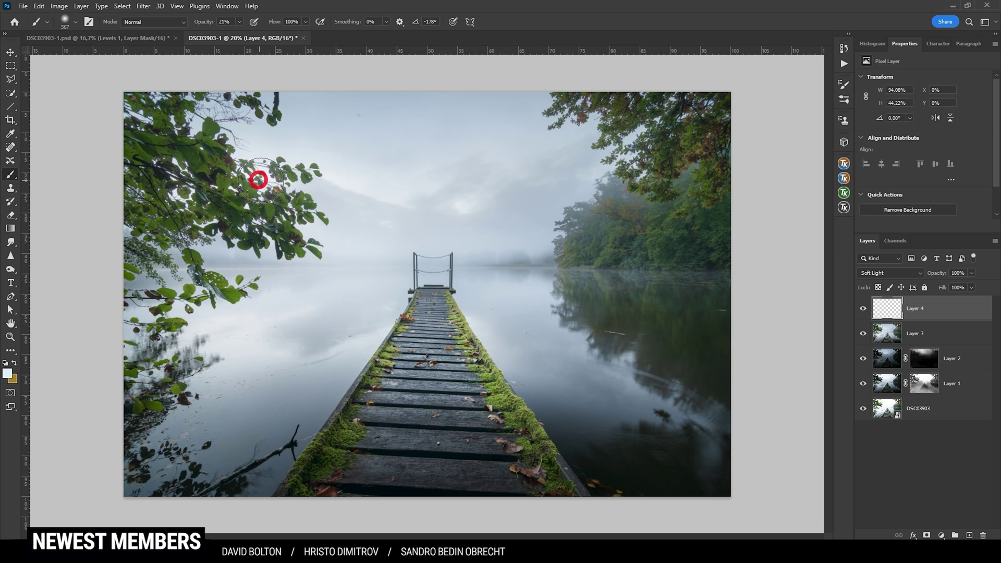
right_click(274, 188, "alt")
right_click(292, 151, "alt")
right_click(175, 192, "alt")
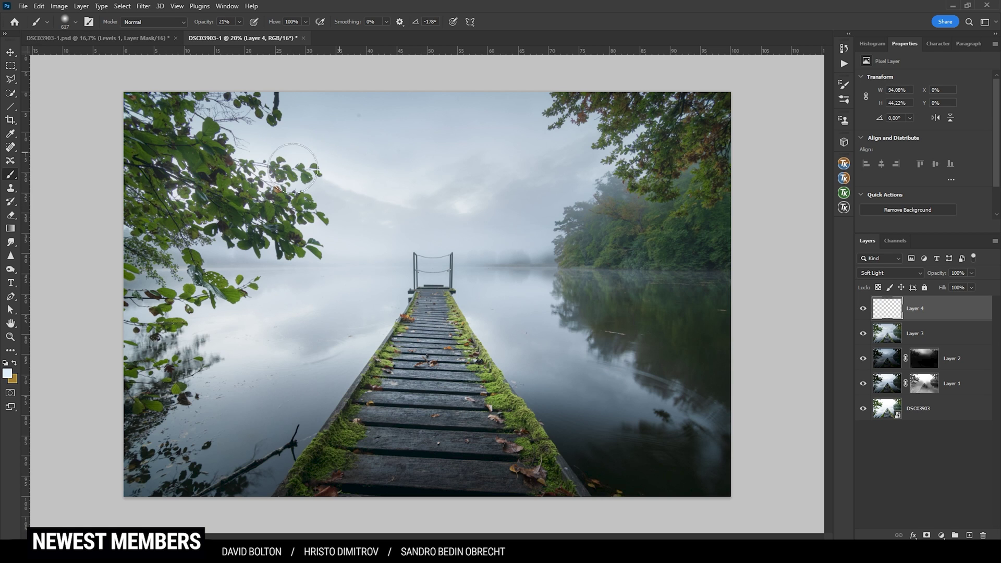
left_click(262, 173)
right_click(294, 213, "alt")
left_click(314, 187)
right_click(315, 235, "alt")
scroll(364, 232, "down", 2)
scroll(364, 233, "up", 2)
scroll(356, 236, "down", 1)
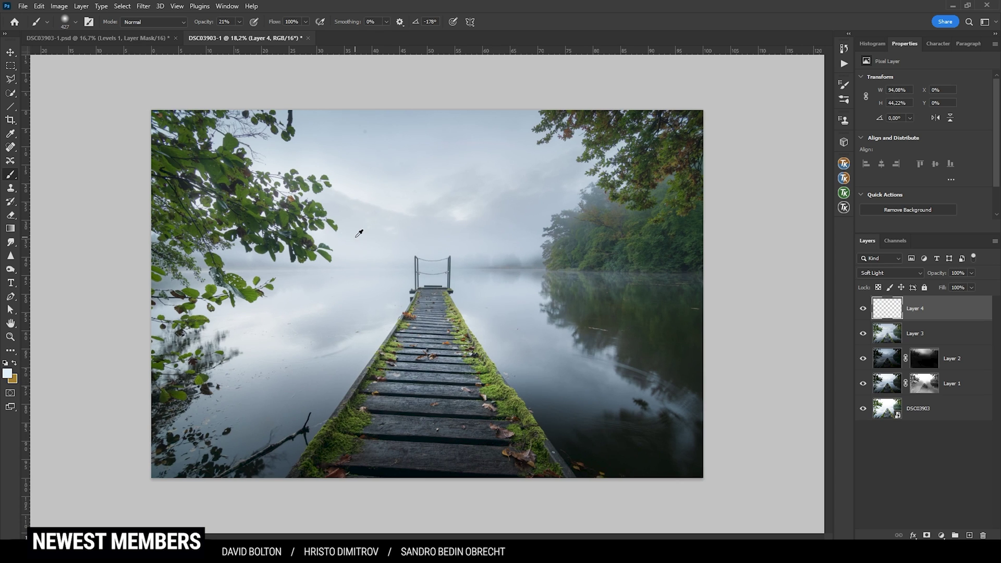
scroll(356, 232, "up", 1)
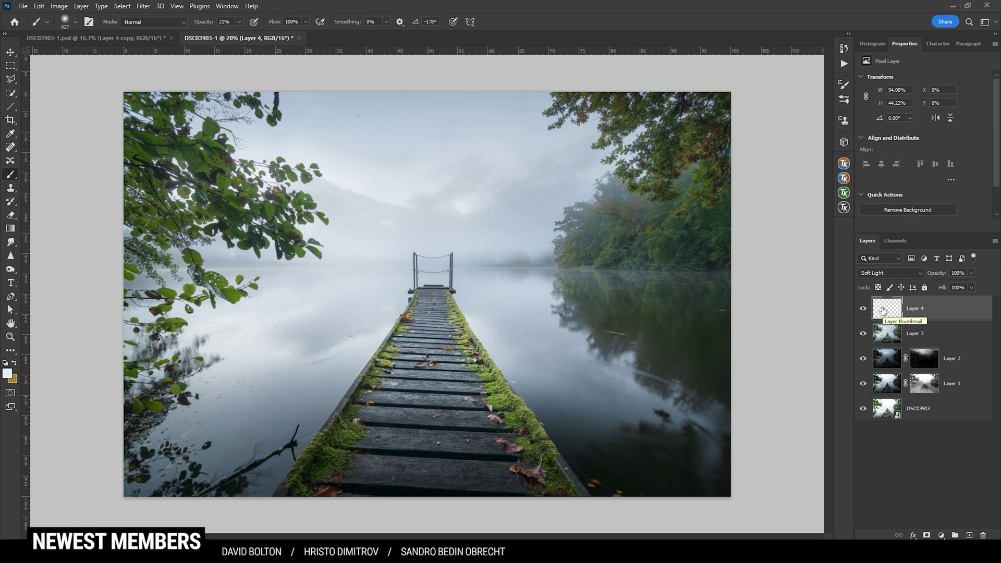
Generate a Lights-2 luminosity mask from Layer 3 with TK RapidMask2 and output it as a selection.
left_click(919, 336)
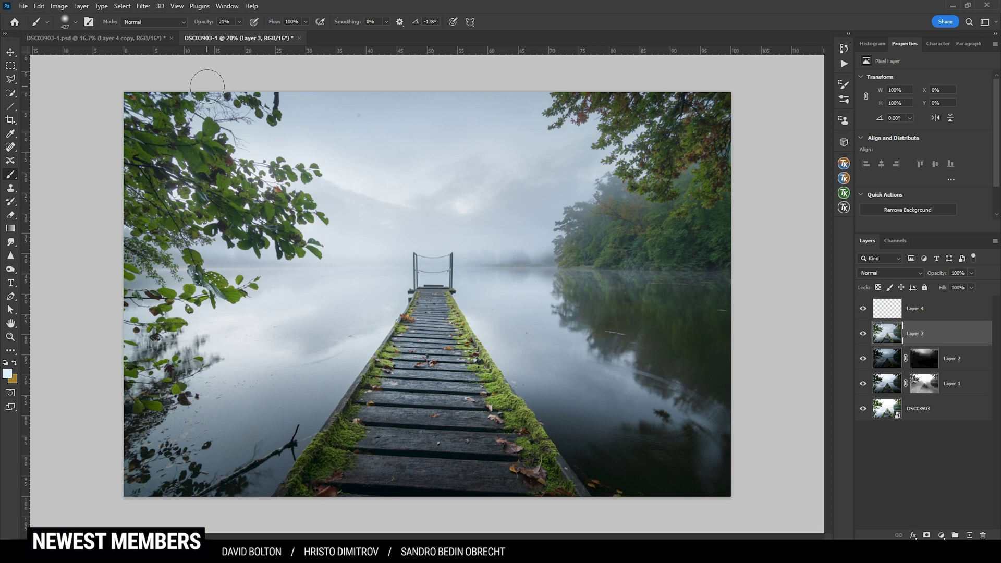
left_click(843, 193)
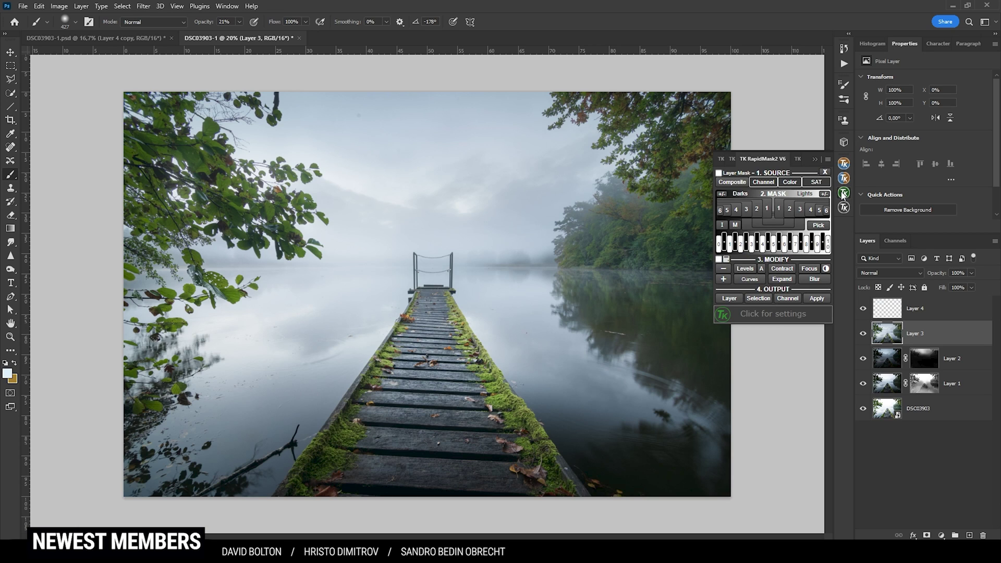
left_click(776, 209)
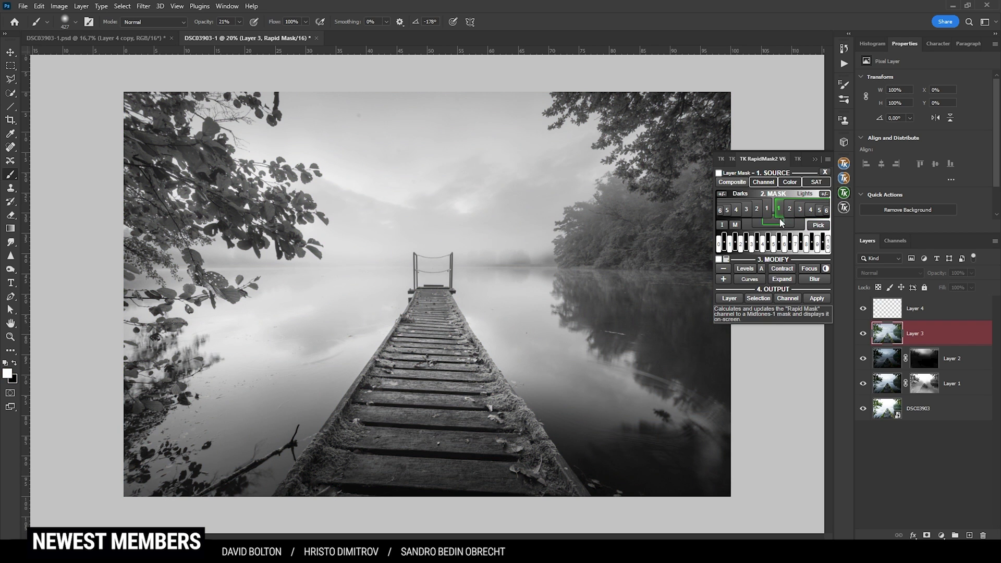
left_click(789, 209)
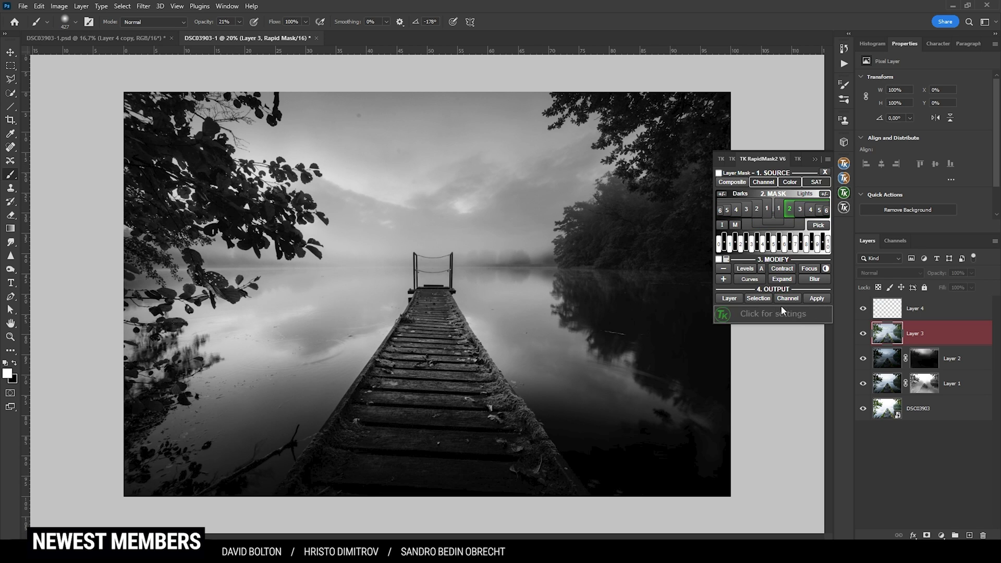
left_click(758, 298)
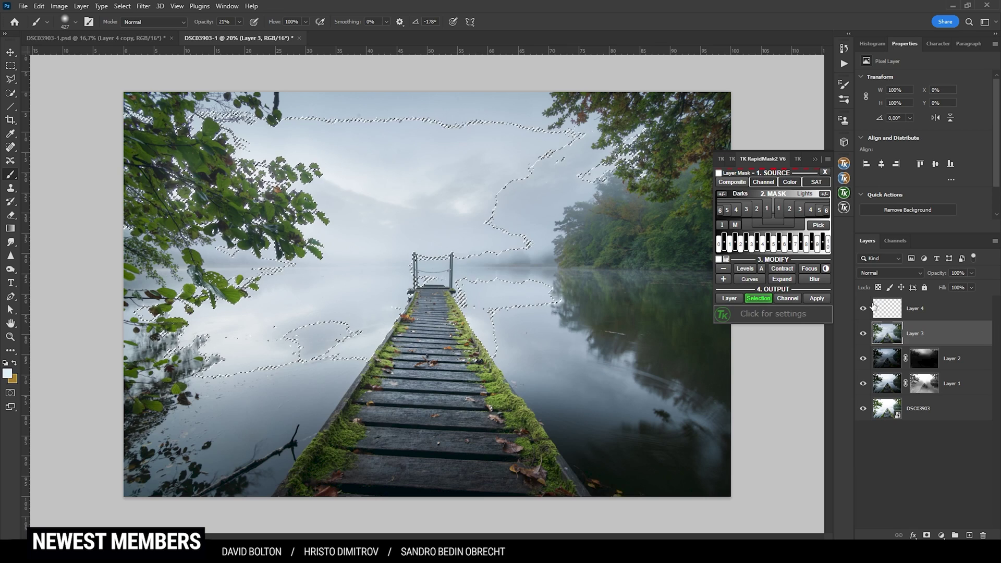
Copy the merged image inside the luminosity selection and paste it as a new layer above Layer 4.
left_click(930, 308)
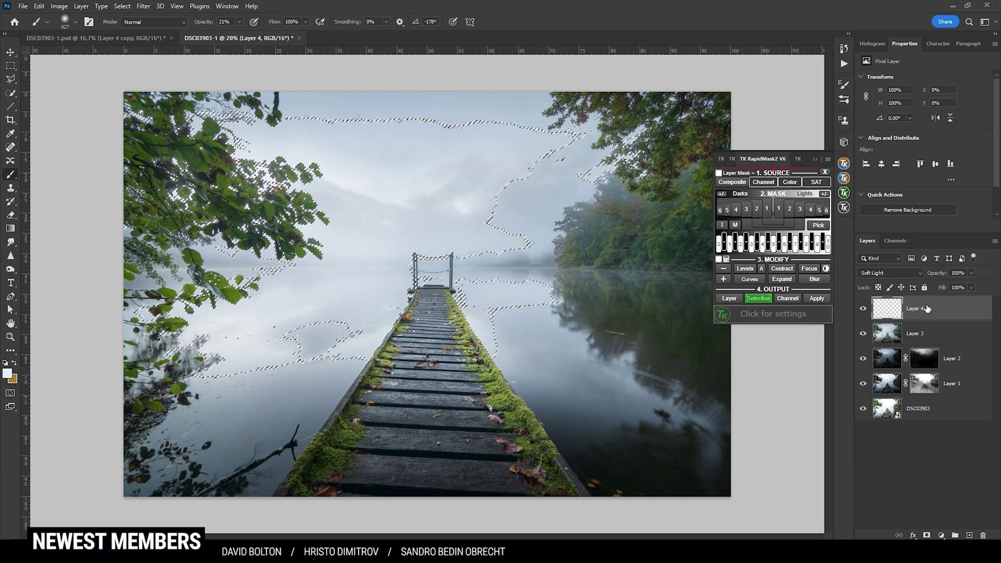
key("ctrl+shift+c")
key("ctrl+v")
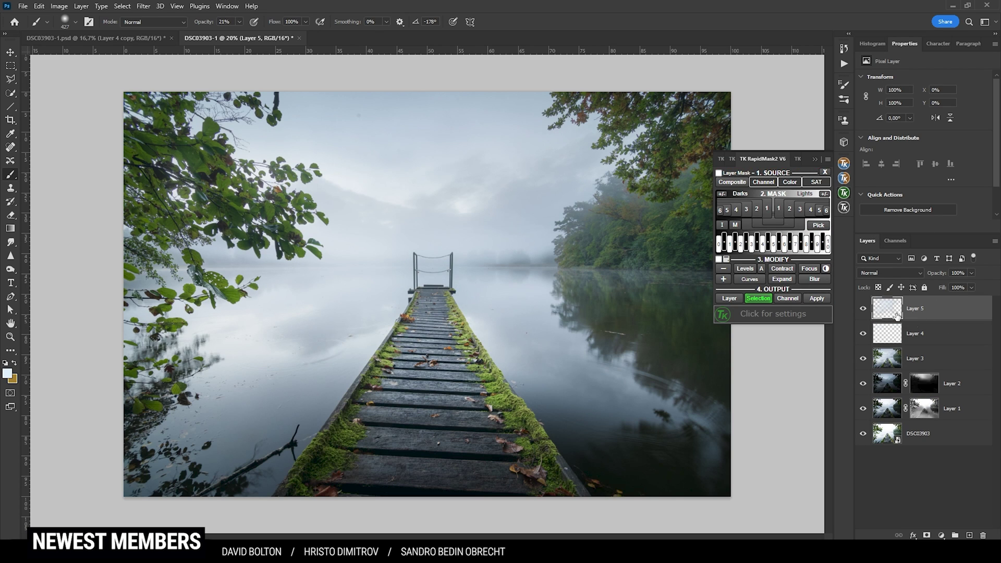
Apply a Gaussian Blur to the pasted highlights layer, with a larger radius than the preset 1.3 pixels.
left_click(926, 311)
left_click(144, 6)
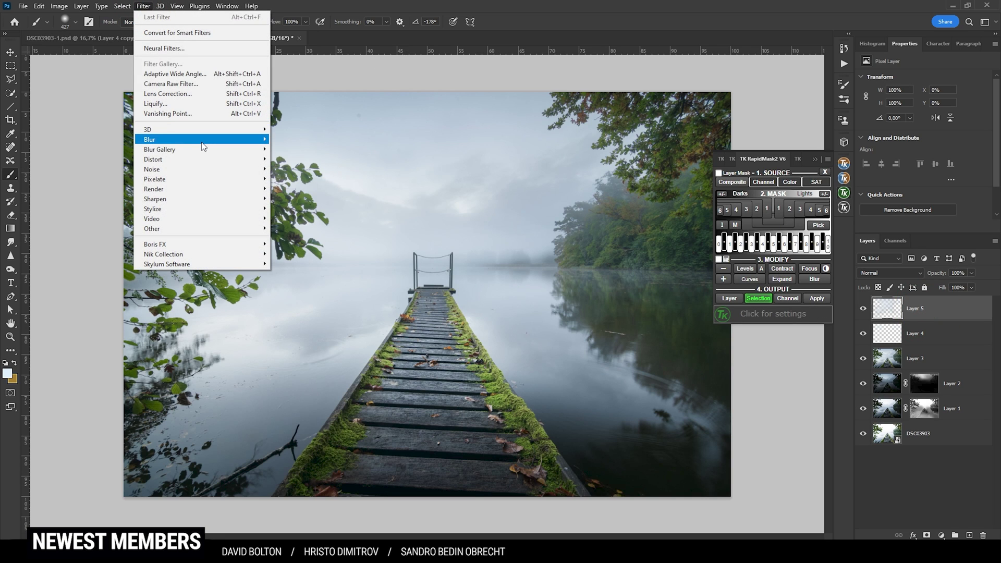
mouse_move(203, 140)
left_click(307, 183)
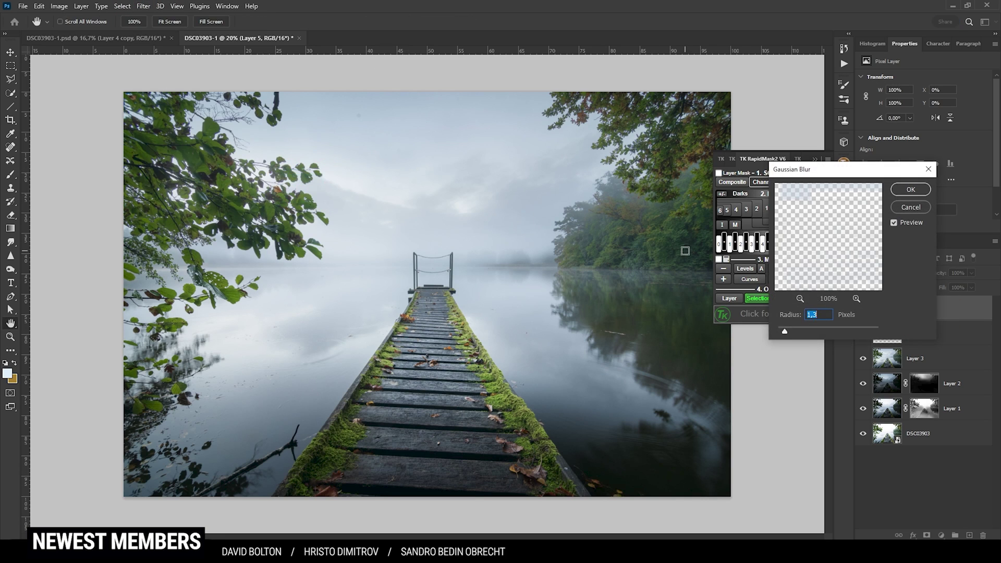
left_click_drag(785, 336, 797, 335)
left_click(911, 189)
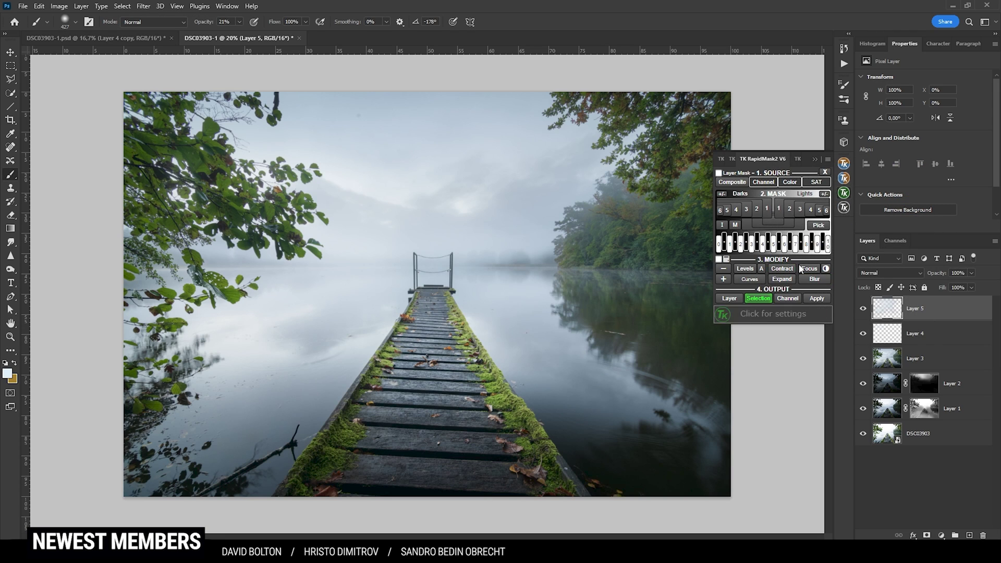
Set the blurred layer's blend mode to Lighten, duplicate it, and close the TK mask panel.
left_click(892, 273)
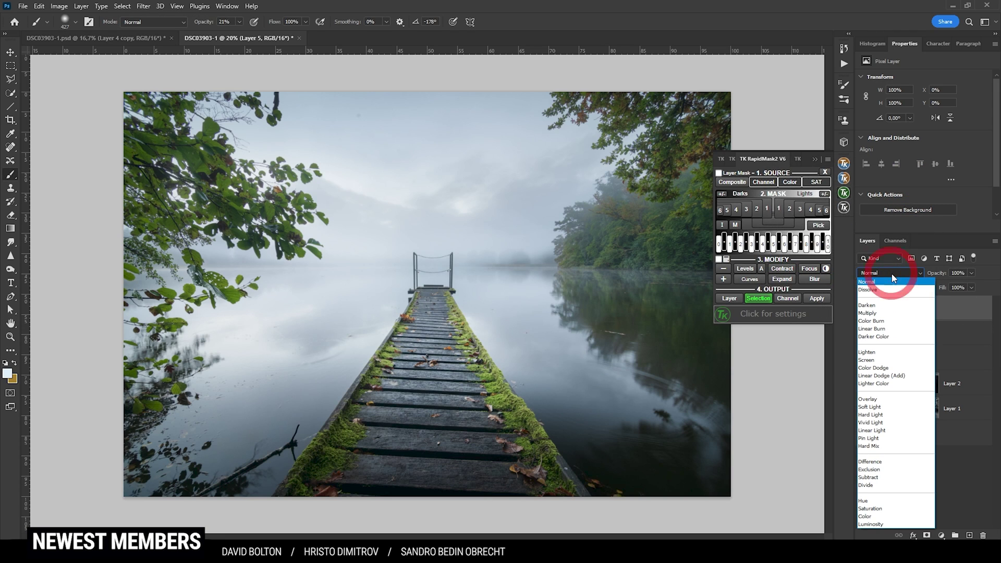
left_click(888, 353)
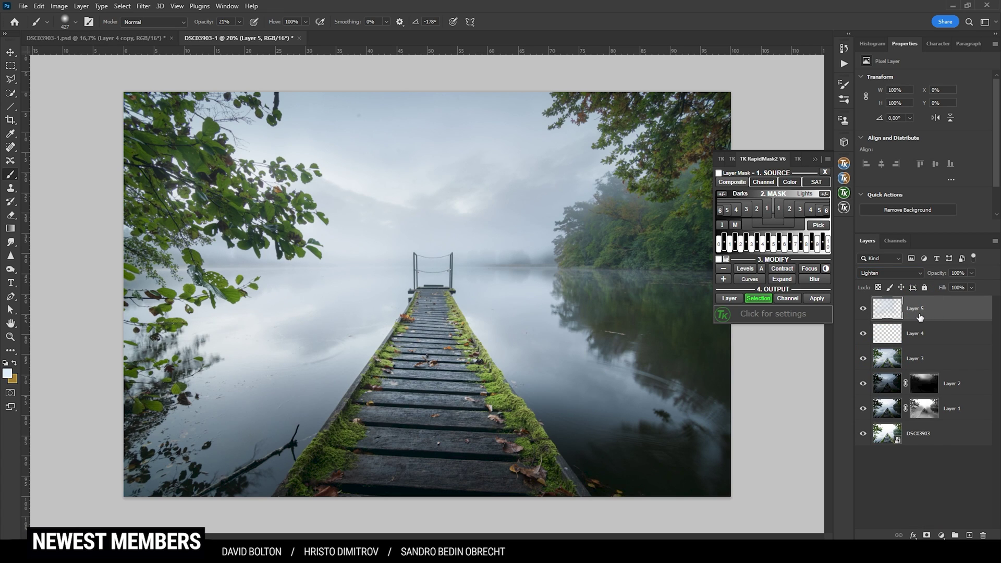
key("ctrl+j")
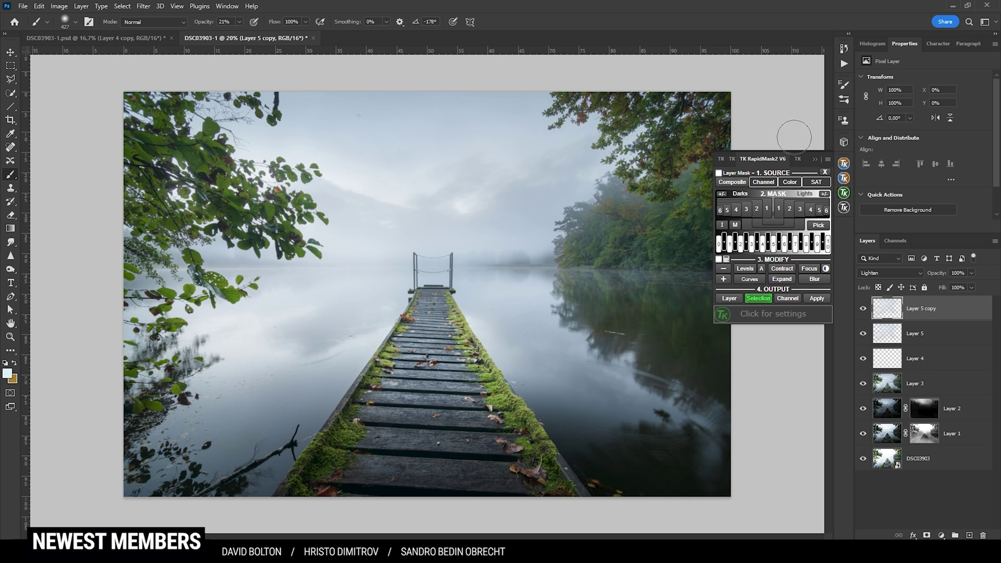
left_click(814, 159)
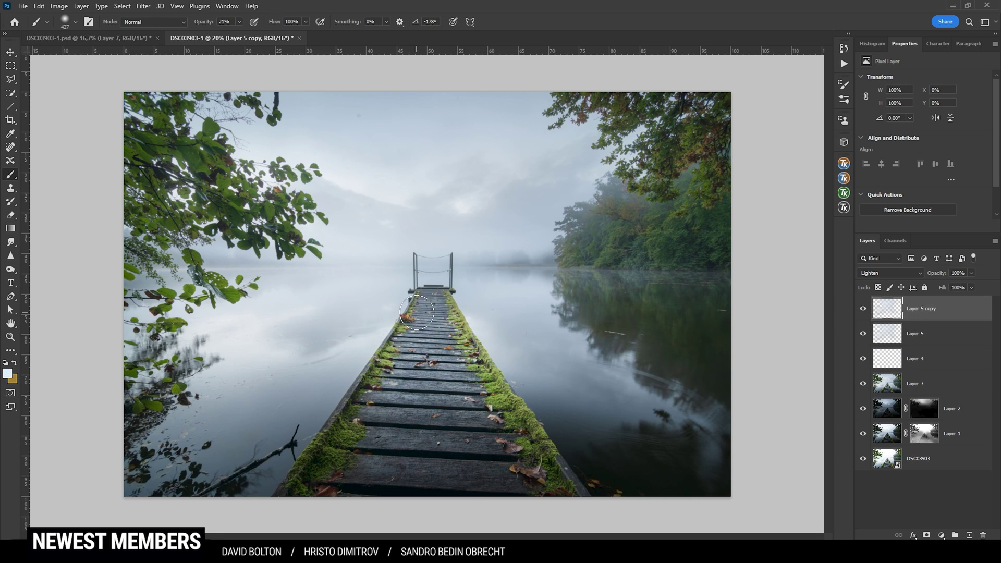
Group the two blurred Lighten layers and add a white layer mask to the group.
left_click(897, 336, "shift")
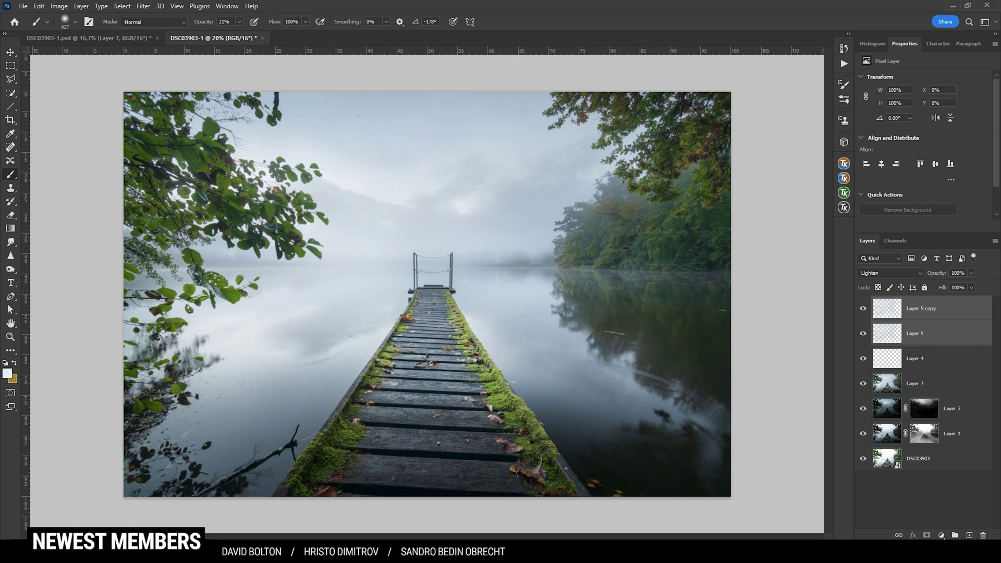
left_click(954, 535)
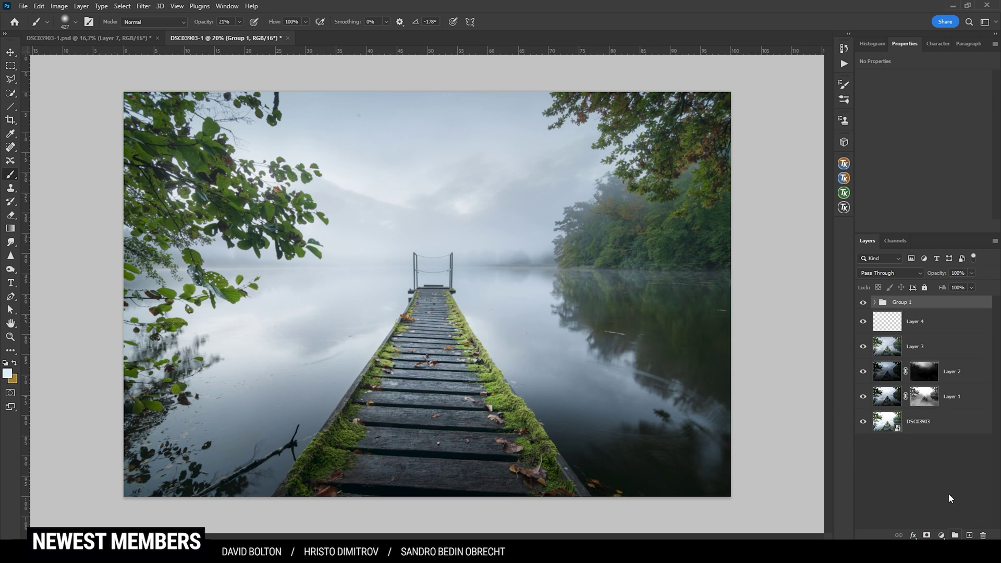
left_click(927, 536)
Paint black at 100% opacity on the group's mask over the pier and surrounding foreground water, varying the soft brush size.
left_click(15, 364)
left_click(241, 21)
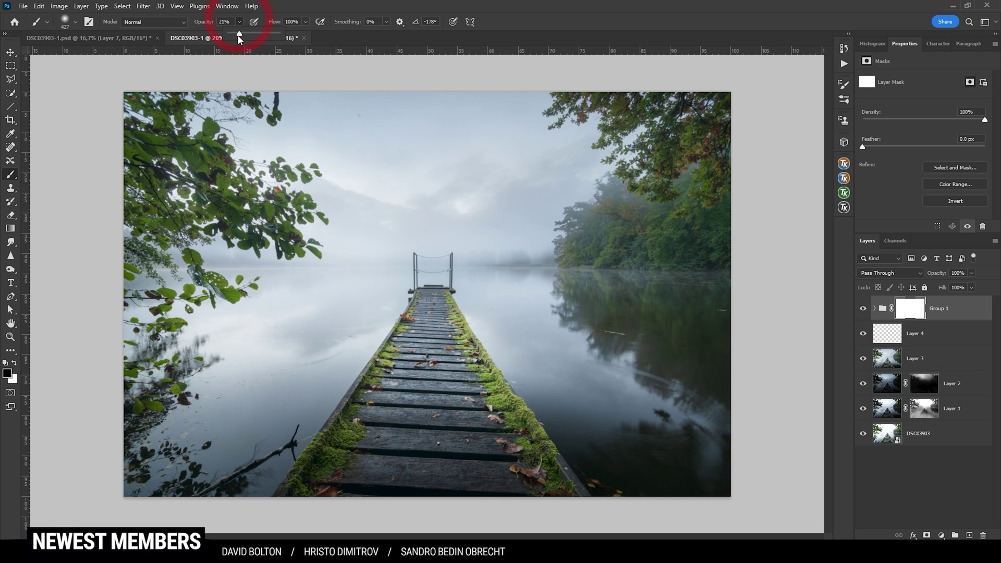
left_click_drag(238, 35, 448, 26)
left_click_drag(459, 391, 497, 391)
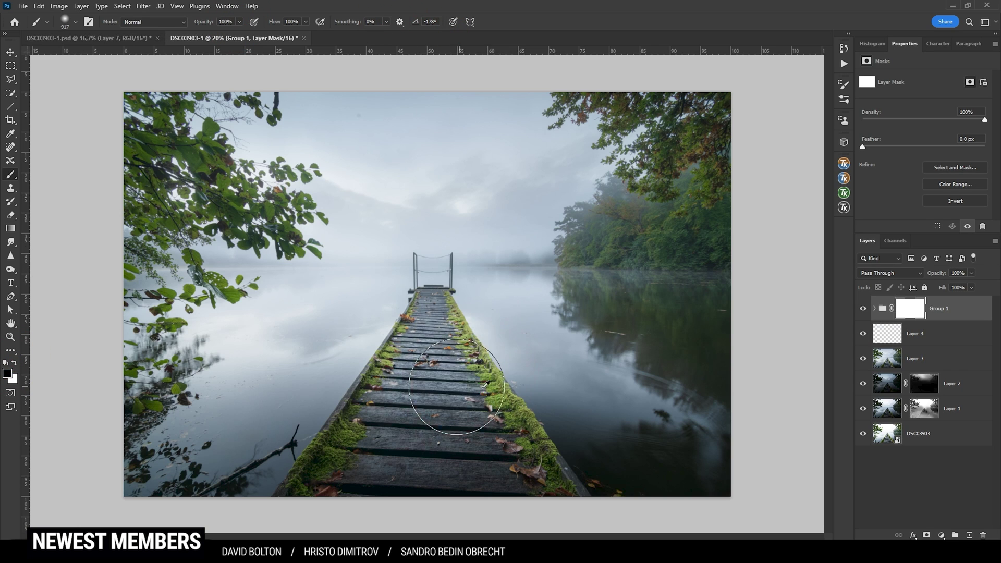
left_click(433, 348)
left_click_drag(432, 348, 402, 329)
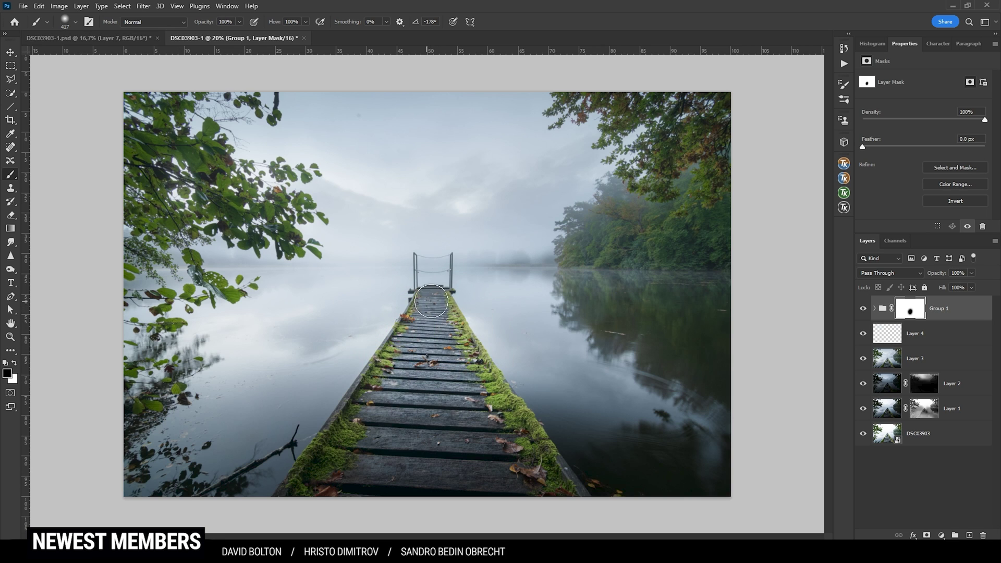
mouse_move(439, 358)
left_mouse_down()
mouse_move(365, 420)
mouse_move(452, 398)
mouse_move(439, 374)
mouse_move(457, 373)
left_mouse_up()
mouse_move(468, 330)
left_mouse_down()
mouse_move(612, 390)
mouse_move(593, 411)
left_mouse_up()
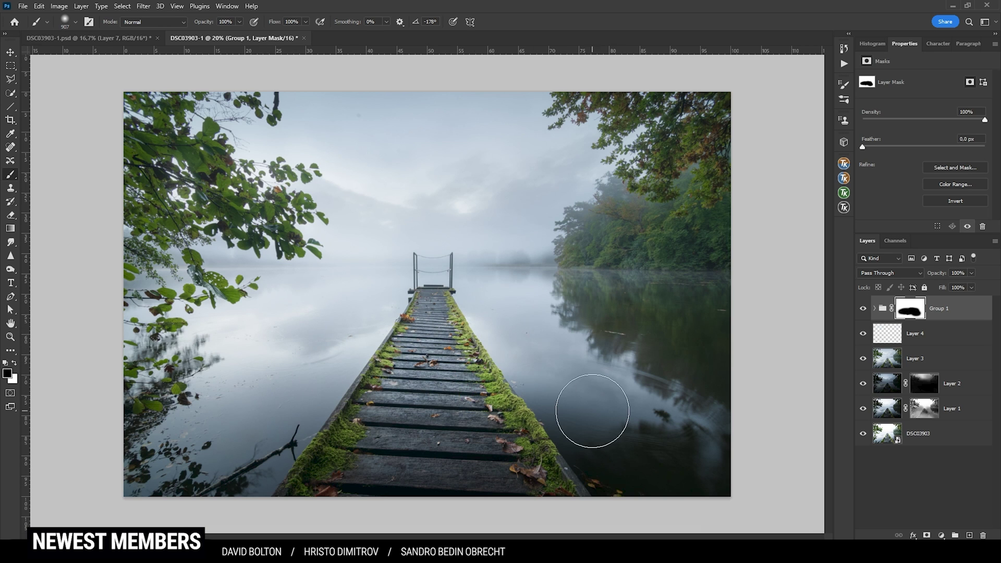
scroll(458, 355, "down", 2)
scroll(433, 344, "up", 1)
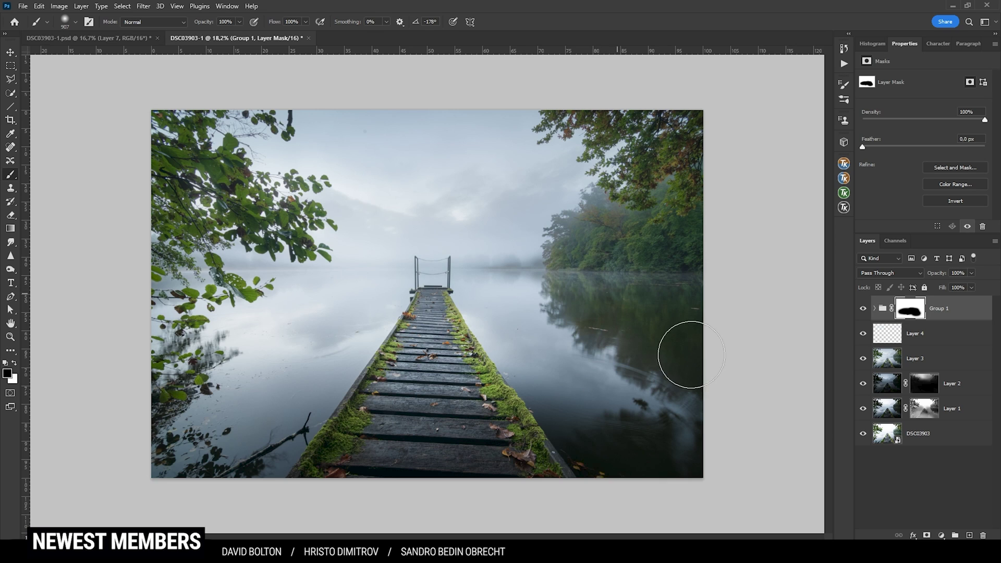
Add a Levels adjustment layer with midtones at 0.87 and white input at 248, then check its before/after effect and the histogram.
left_click(941, 535)
left_click(934, 395)
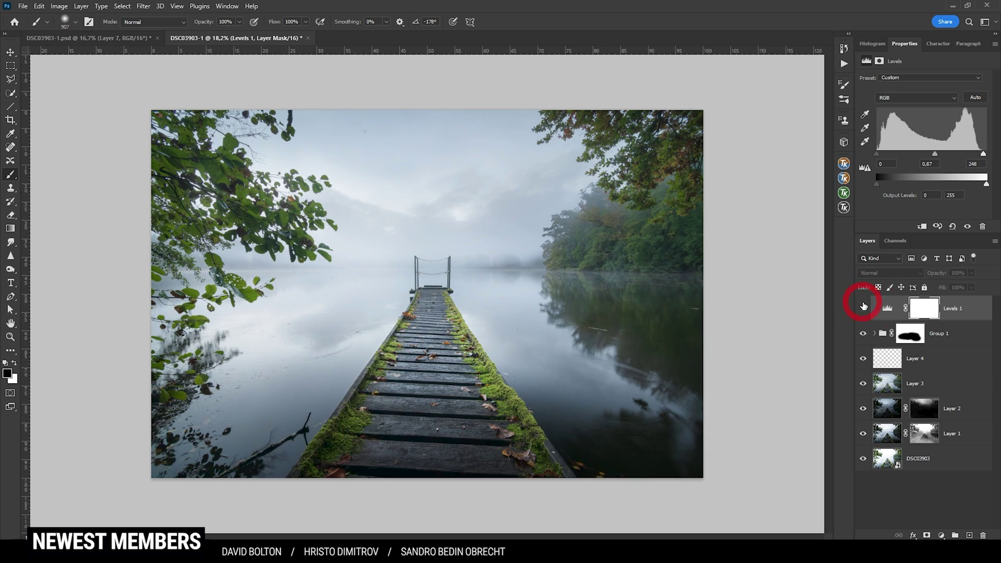
left_click(863, 306)
left_click(863, 306)
left_click(863, 307)
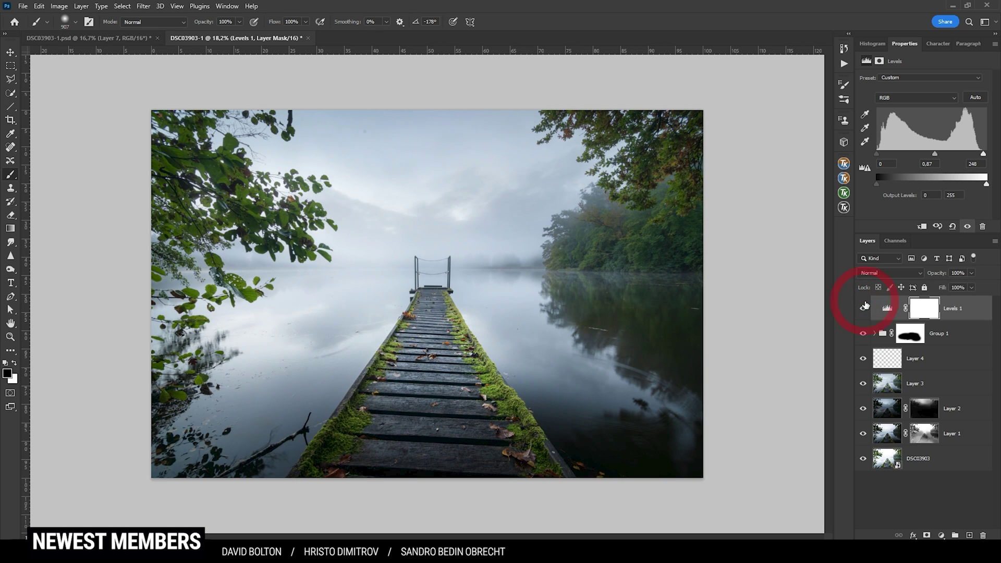
left_click(863, 306)
left_click(863, 307)
left_click(872, 44)
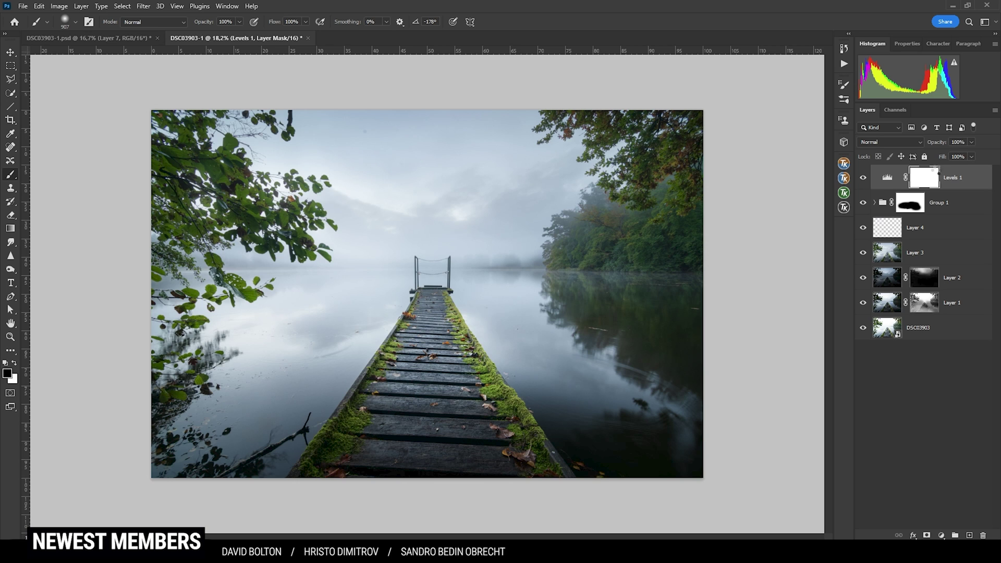
Stamp all visible layers into a new top layer and remove the dark dust spot in the upper sky with the Spot Healing Brush.
key("ctrl+shift+alt+e")
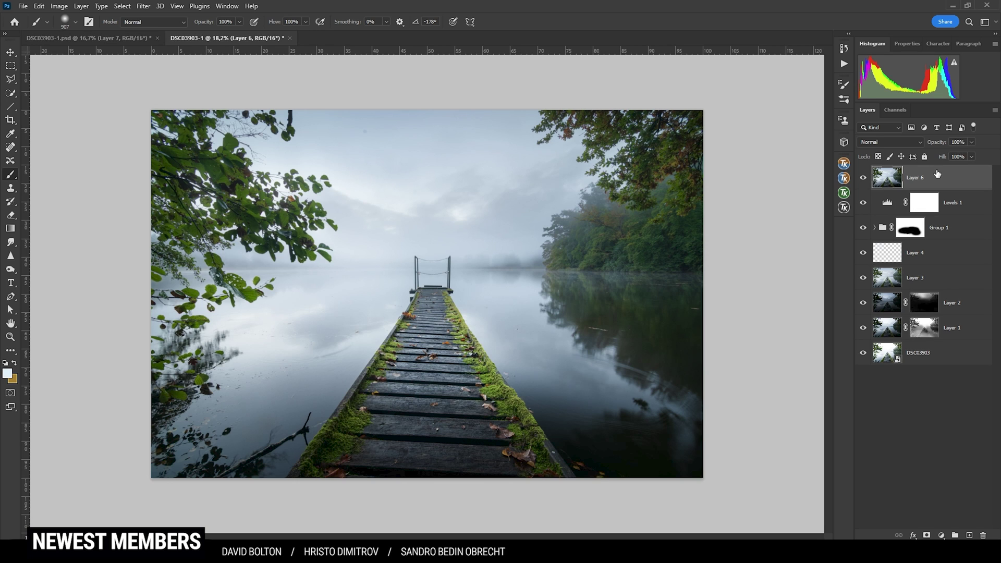
left_click(9, 147)
scroll(378, 137, "up", 6)
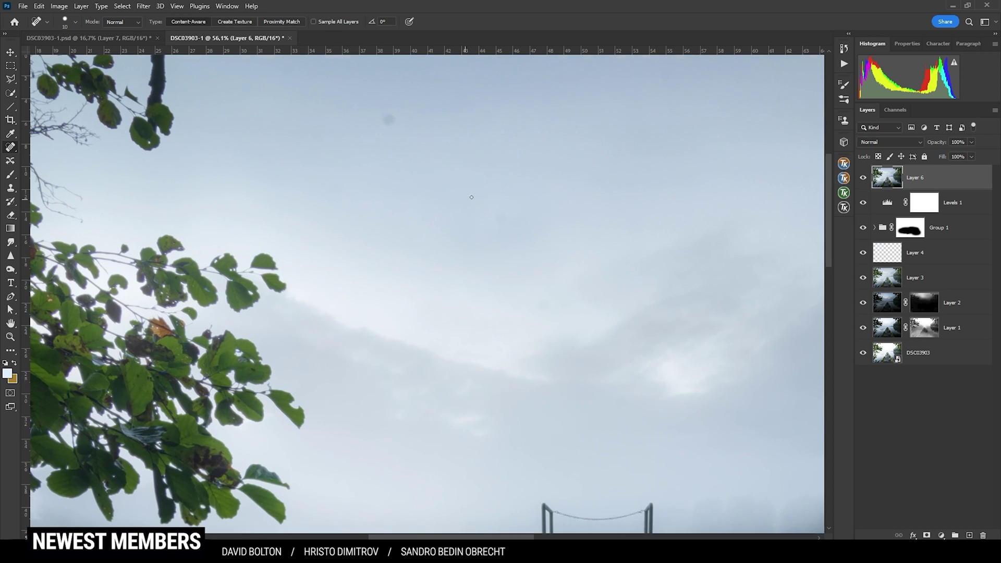
scroll(471, 197, "up", 1)
left_click(394, 152)
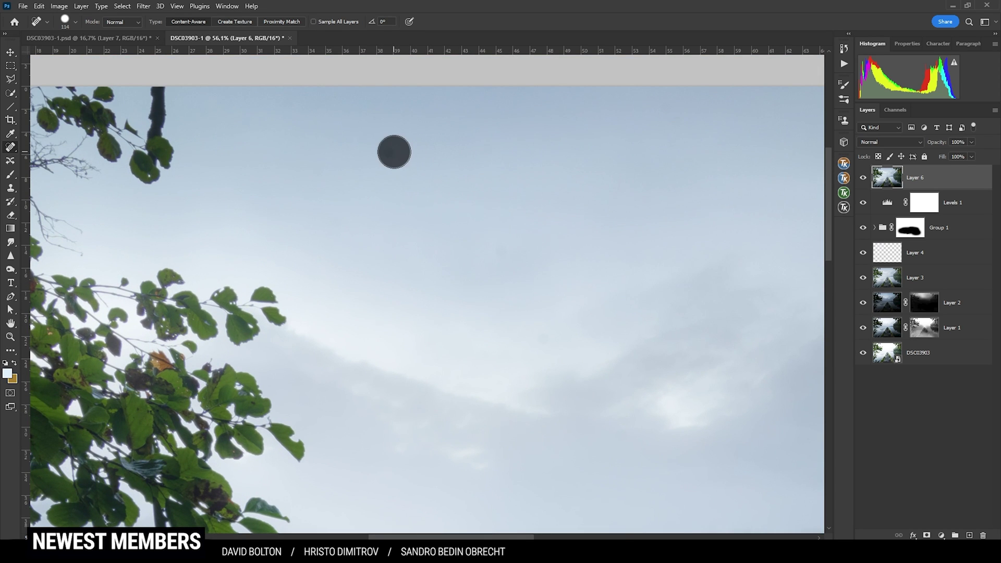
scroll(448, 225, "down", 1)
scroll(440, 228, "down", 1)
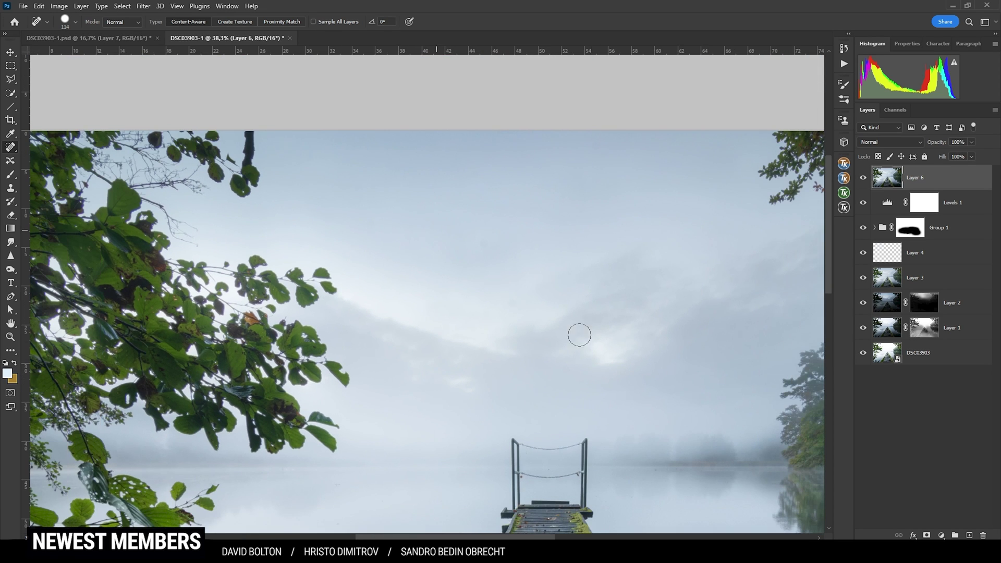
scroll(667, 417, "up", 2)
scroll(672, 420, "down", 5)
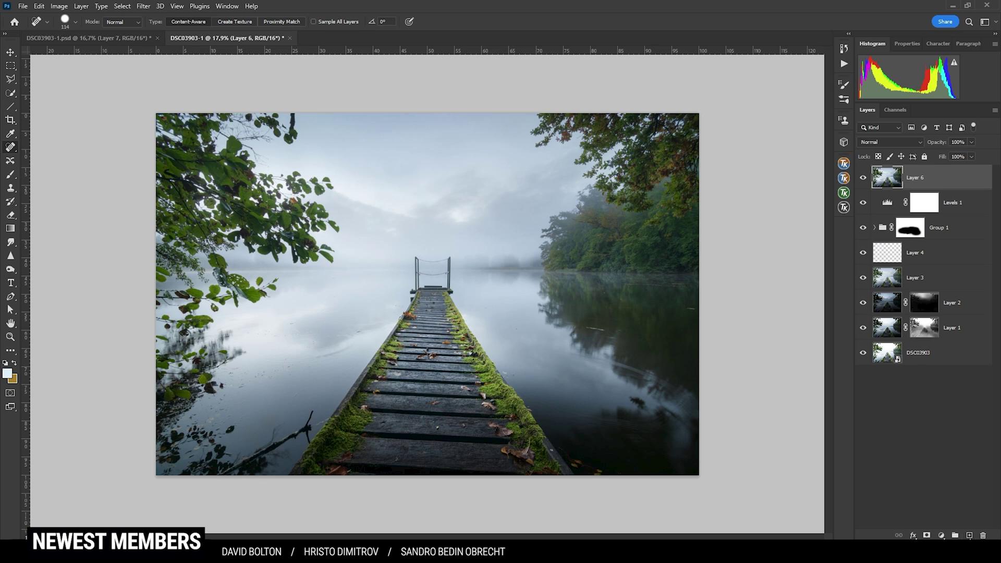
Add a new empty layer at the top of the stack and set its blend mode to Overlay.
left_click(969, 535)
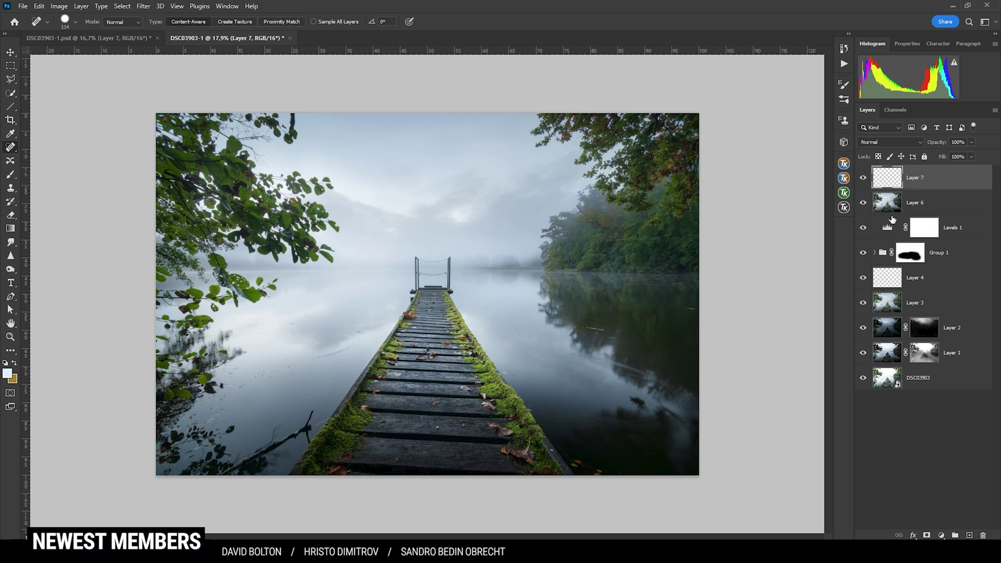
left_click(880, 143)
left_click(886, 268)
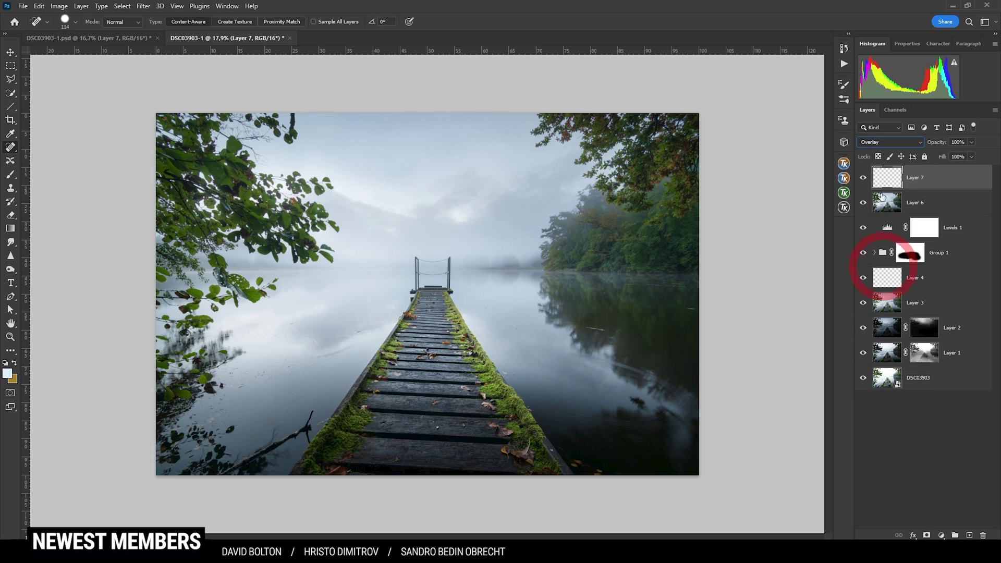
Generate a Green color-range mask with TK RapidMask2 and apply it as the layer mask of the Overlay layer.
left_click(844, 193)
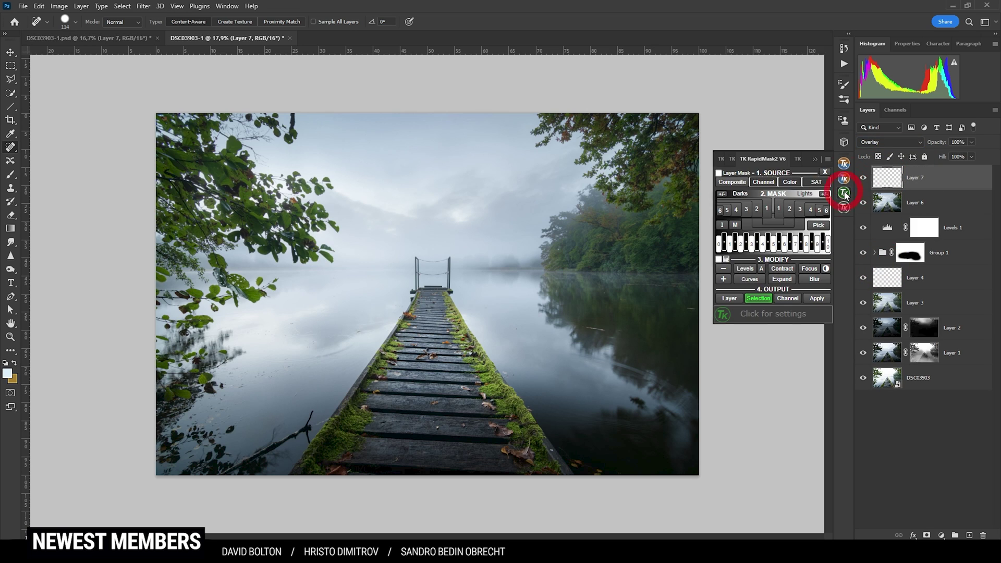
left_click(793, 184)
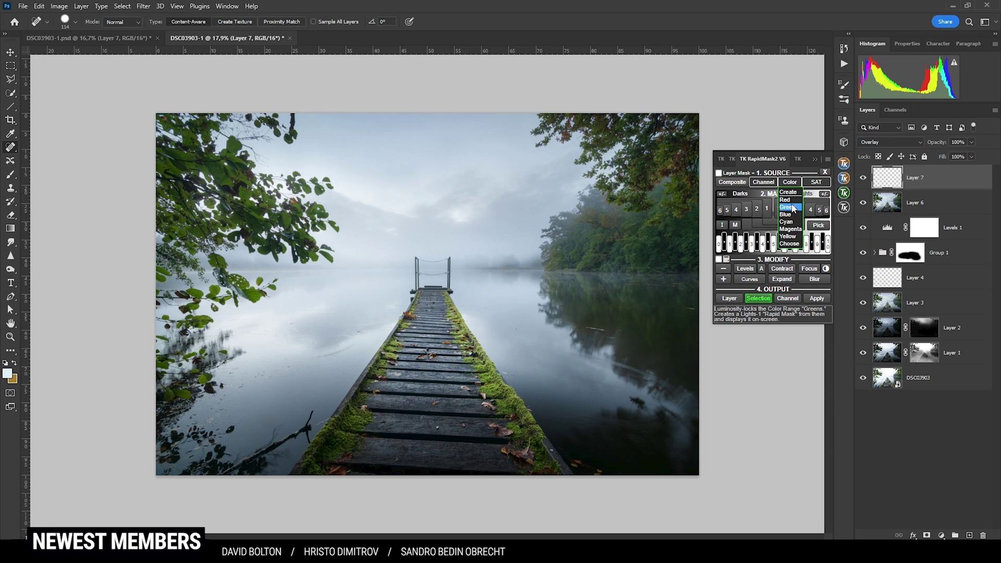
left_click(792, 208)
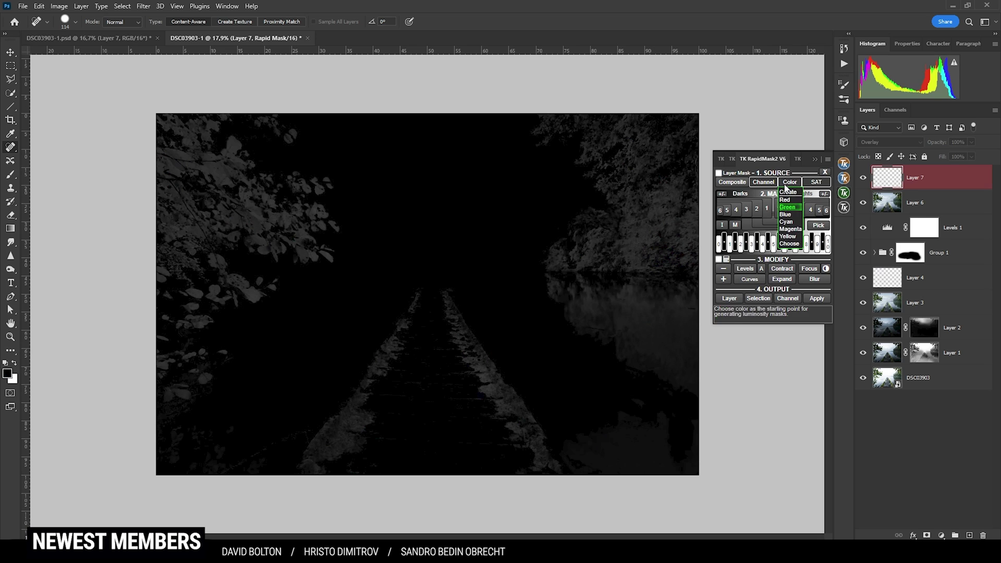
left_click(718, 173)
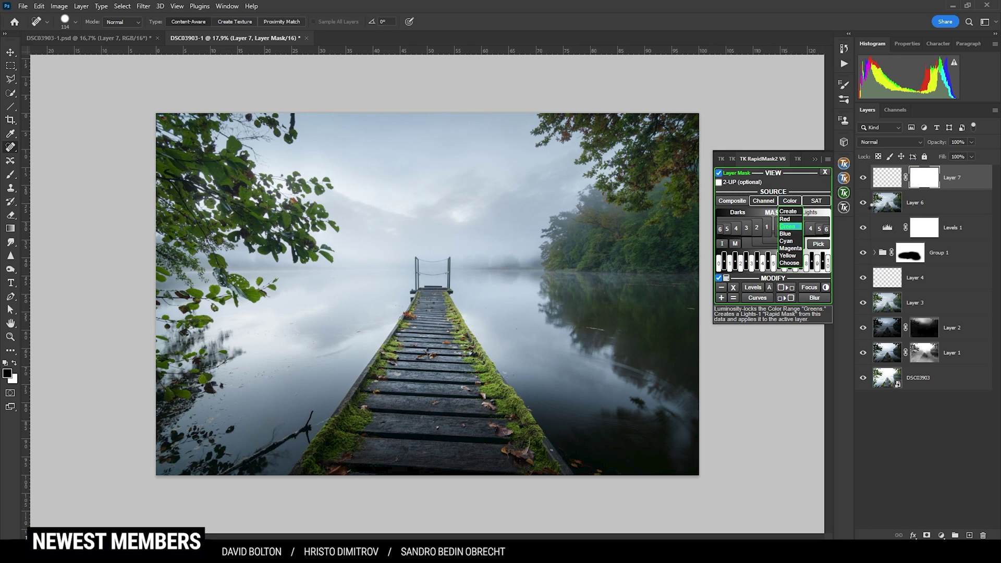
Brush white at 100% opacity onto the Overlay layer's pixels over the leaves along the photo's left side, and compare the effect before and after.
left_click(887, 177)
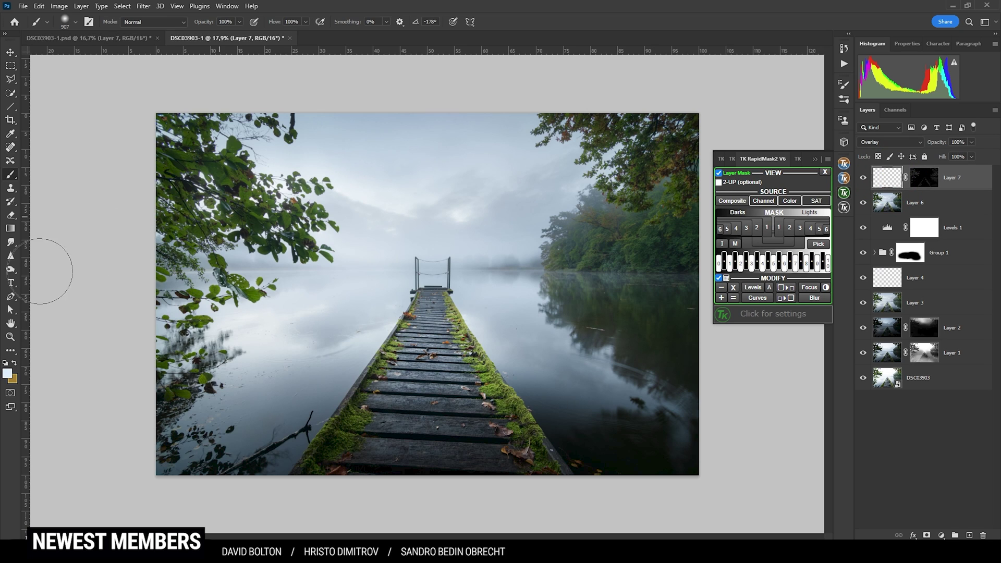
key("b")
left_click(8, 373)
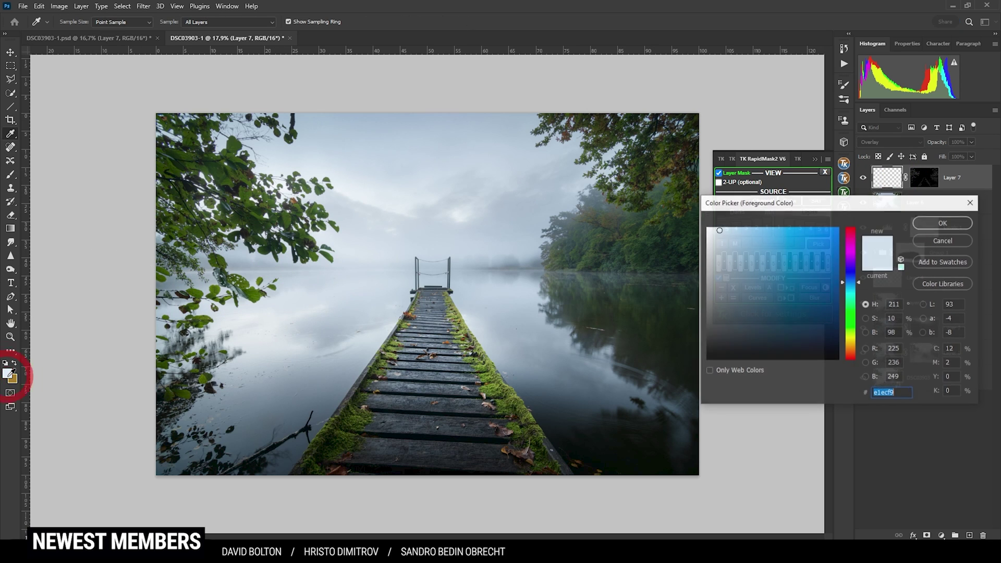
left_click(678, 158)
left_click(943, 223)
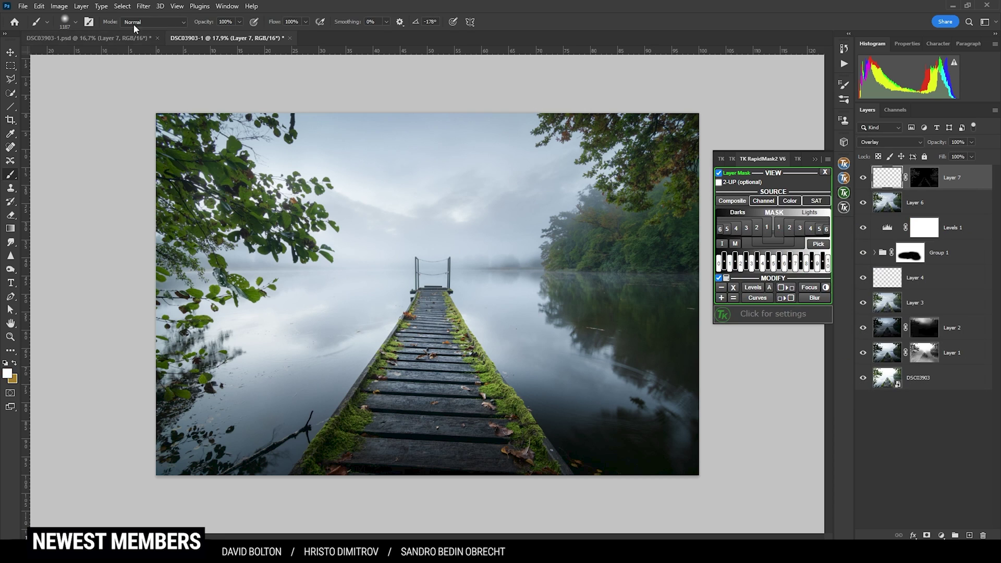
left_click_drag(229, 223, 212, 221)
left_click_drag(182, 146, 232, 192)
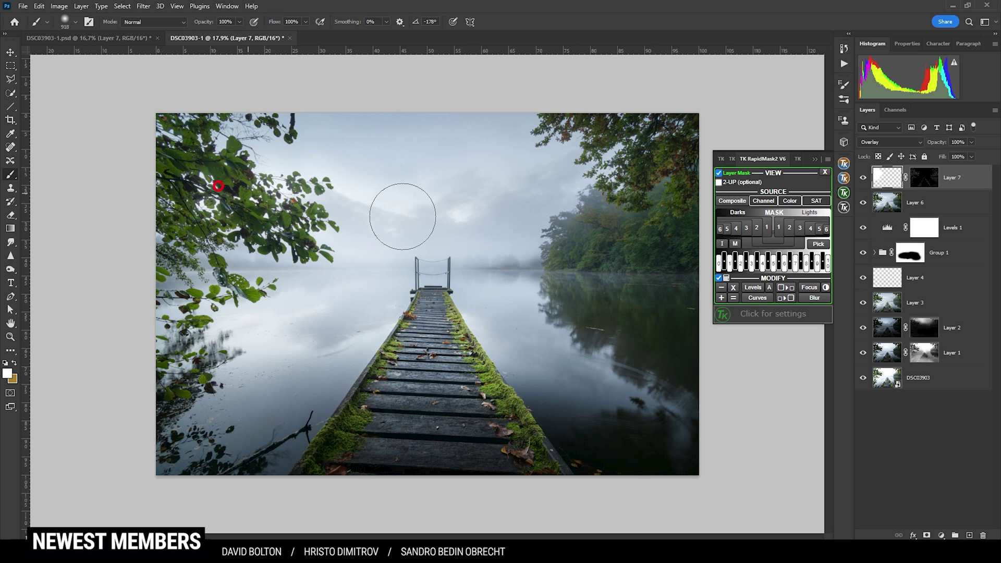
left_click(865, 178)
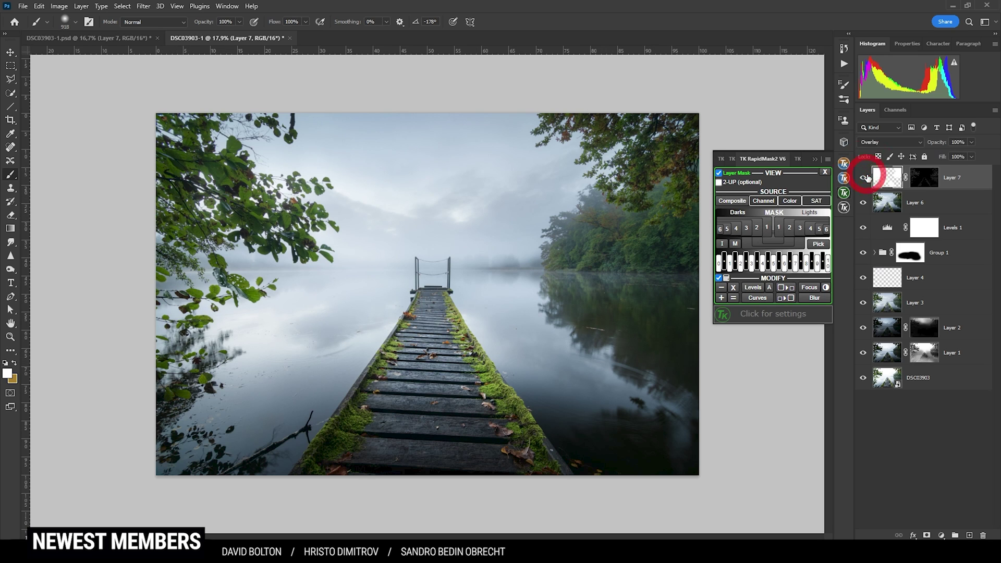
left_click(815, 158)
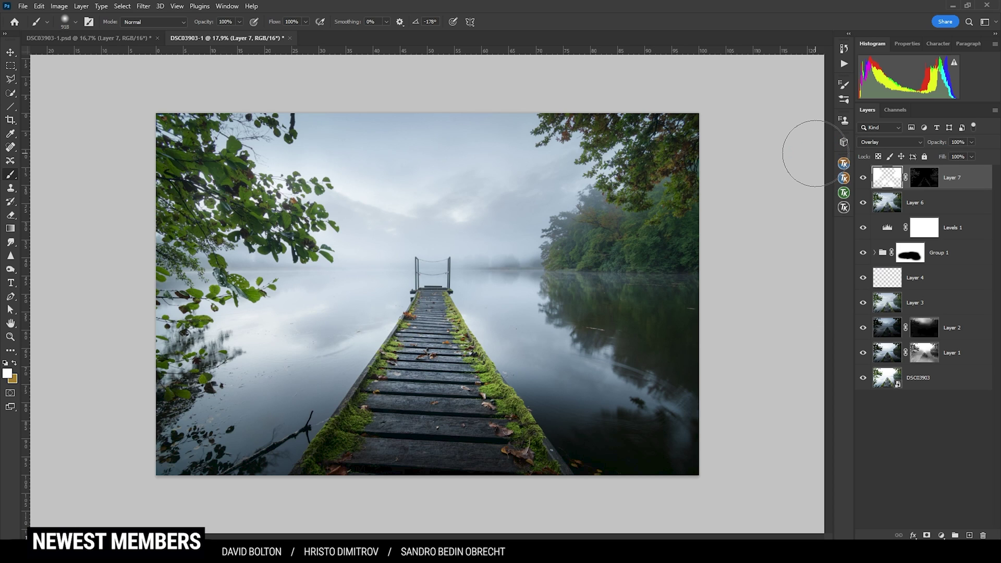